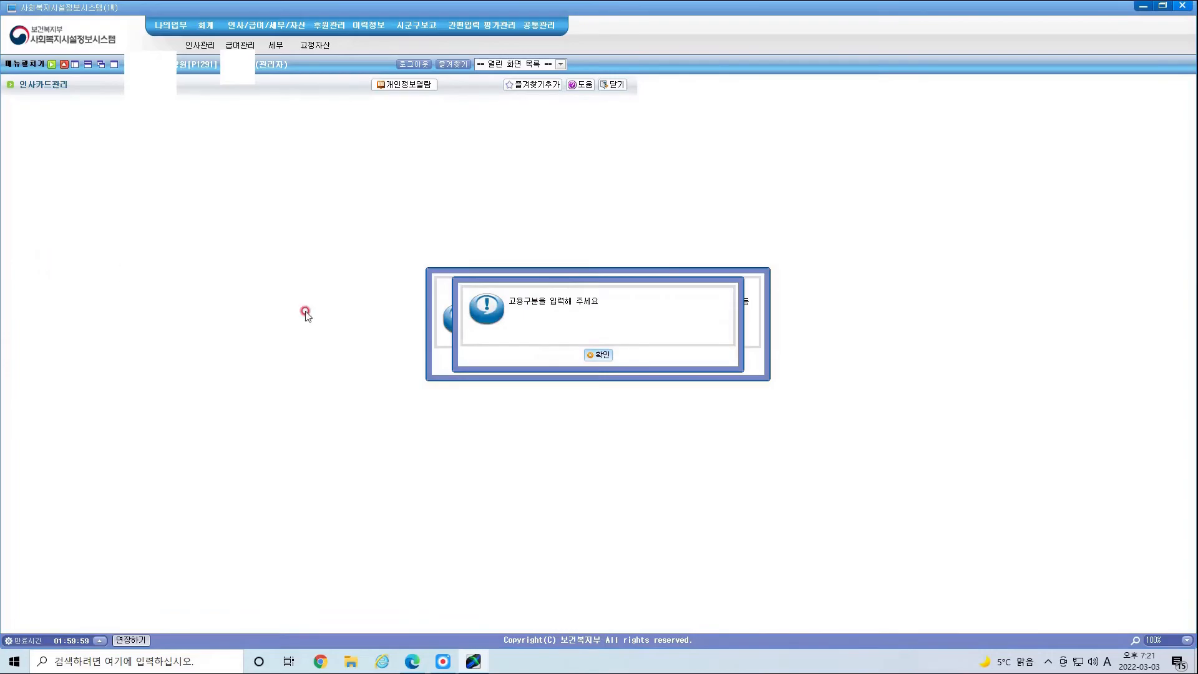
Step: Dismiss the '고용구분을 입력해 주세요' employment-category warning
click(593, 355)
Step: Close the personal-information notice and start a new employee record
click(556, 363)
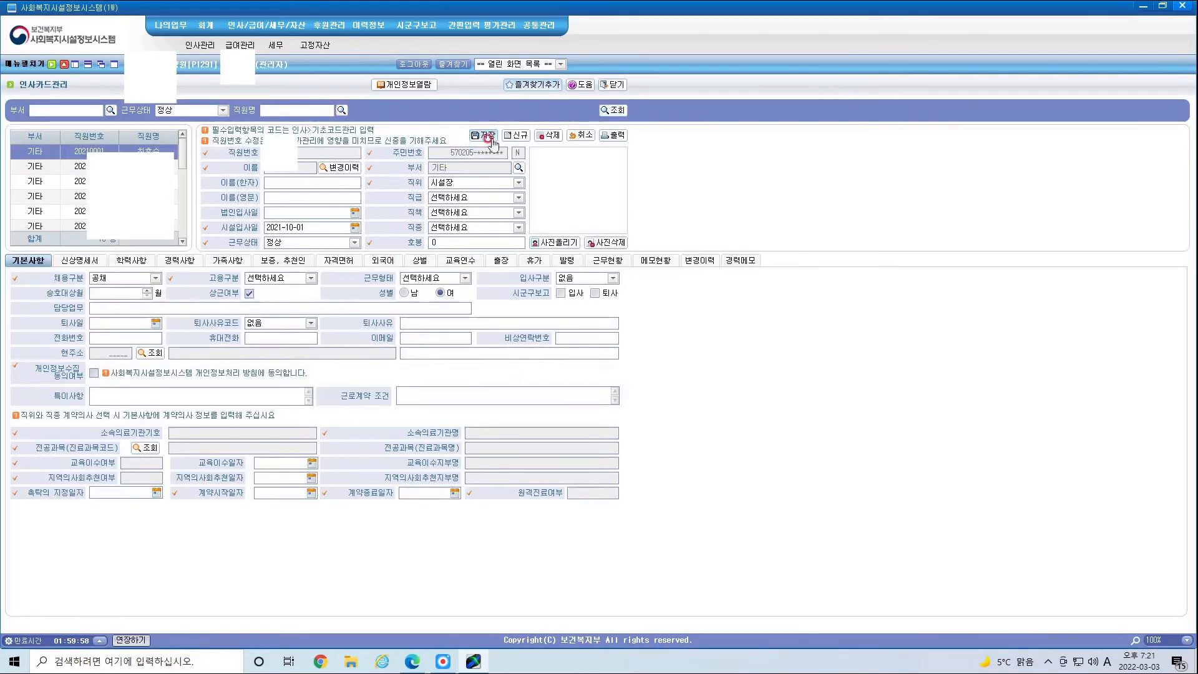
click(518, 134)
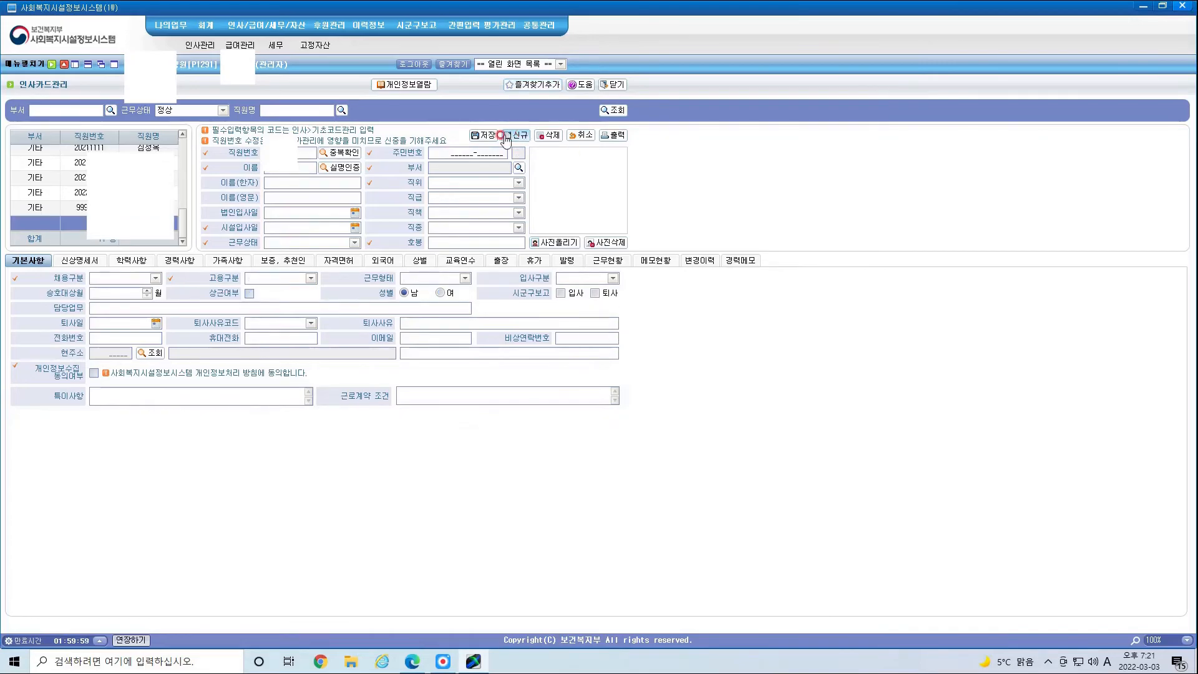
click(281, 182)
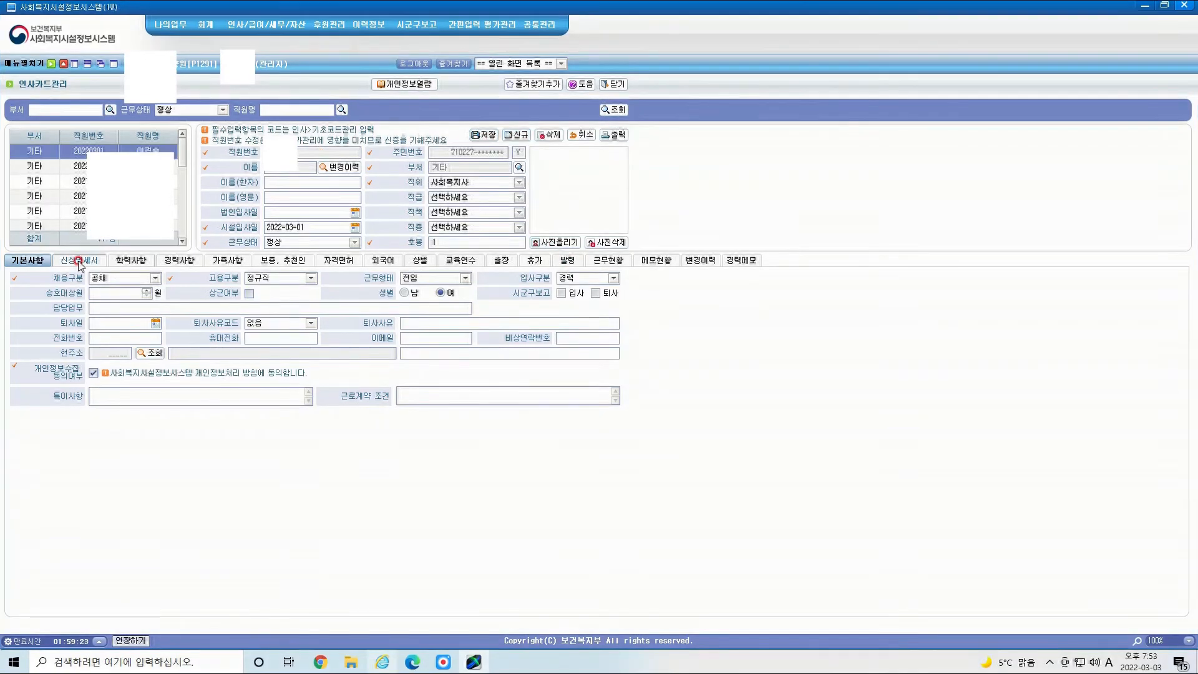
Step: Step through the card's tabs to 자격면허 and add an empty qualification row
click(80, 261)
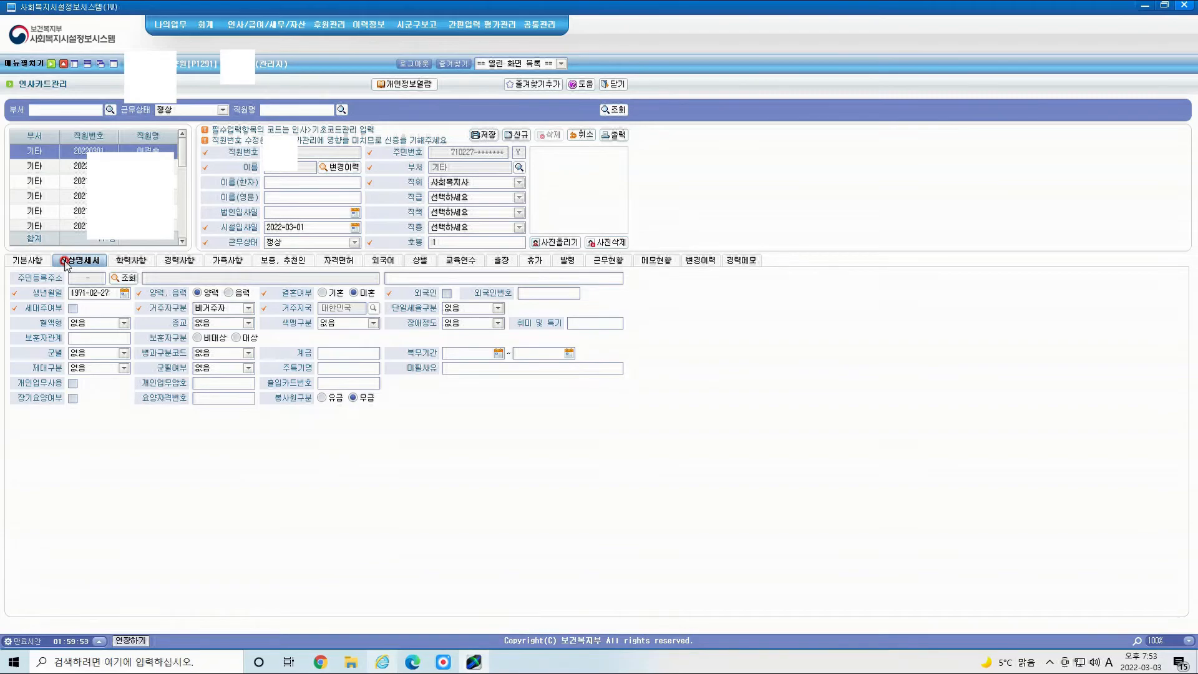
click(131, 260)
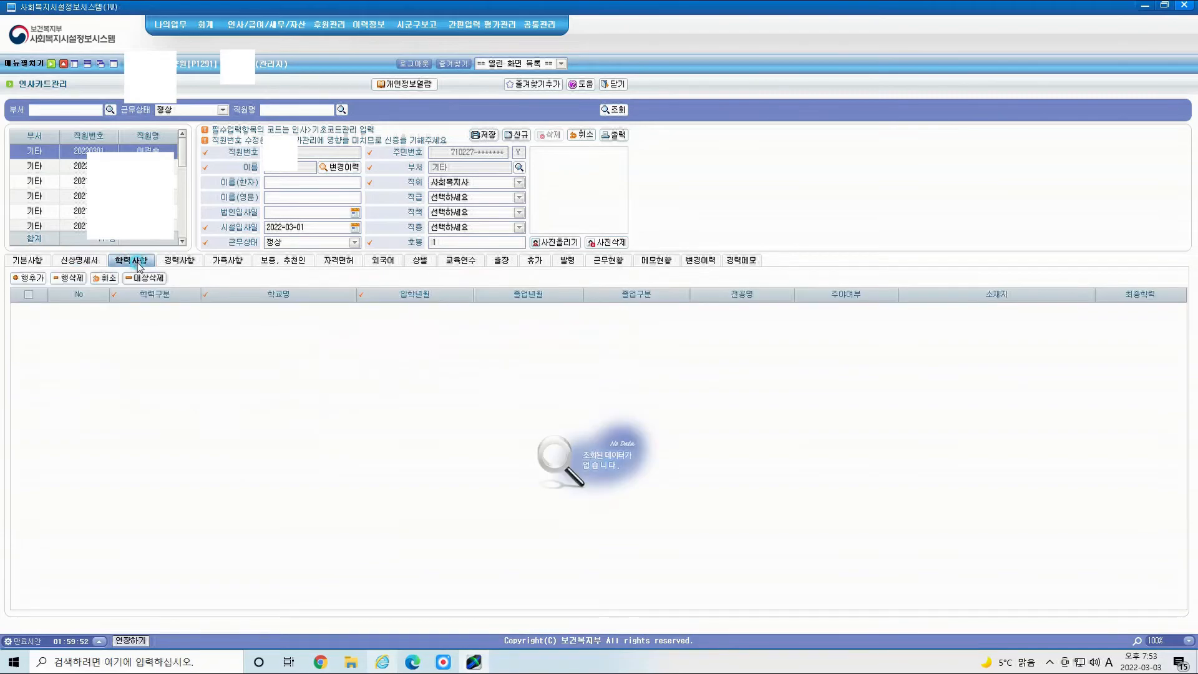
click(179, 260)
click(227, 260)
click(283, 260)
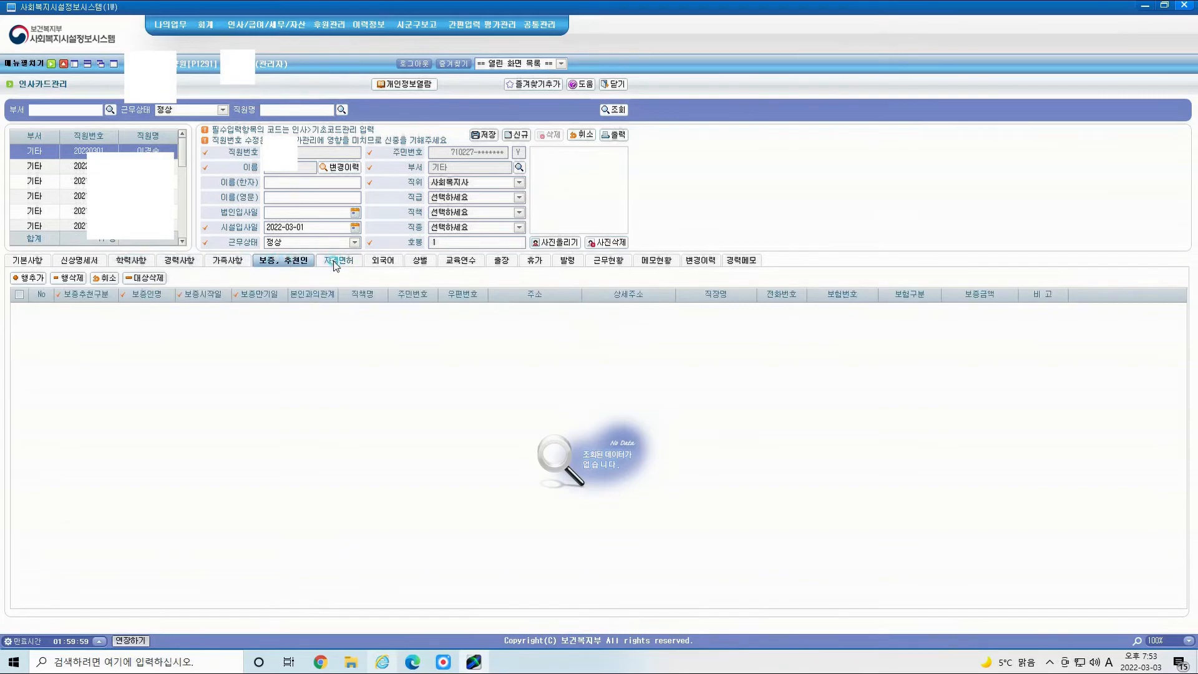
click(335, 261)
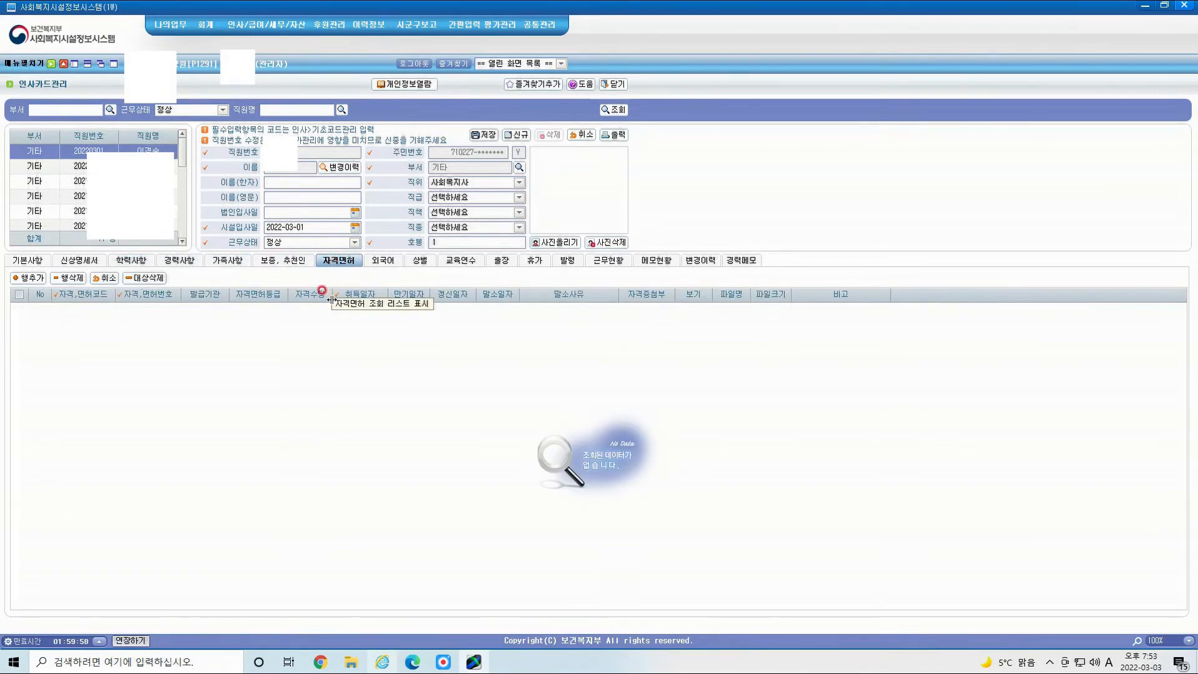
click(28, 278)
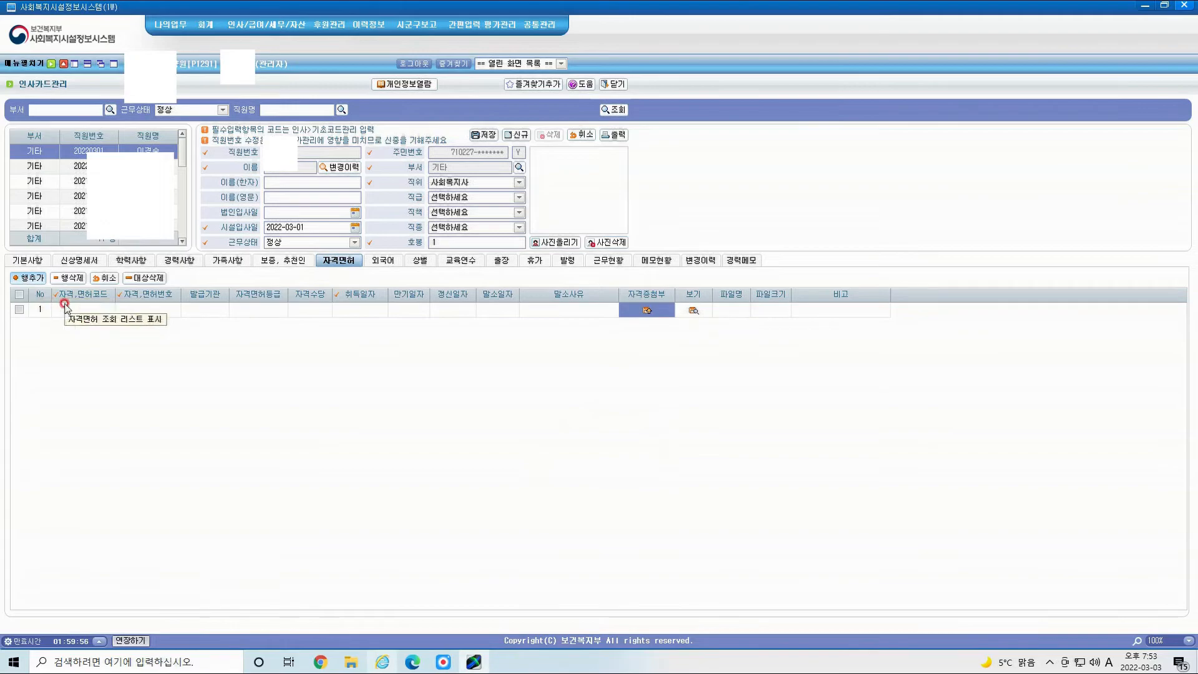
Step: Choose 사회복지사2급 as row 1's qualification and enter its licence number
click(82, 310)
click(107, 310)
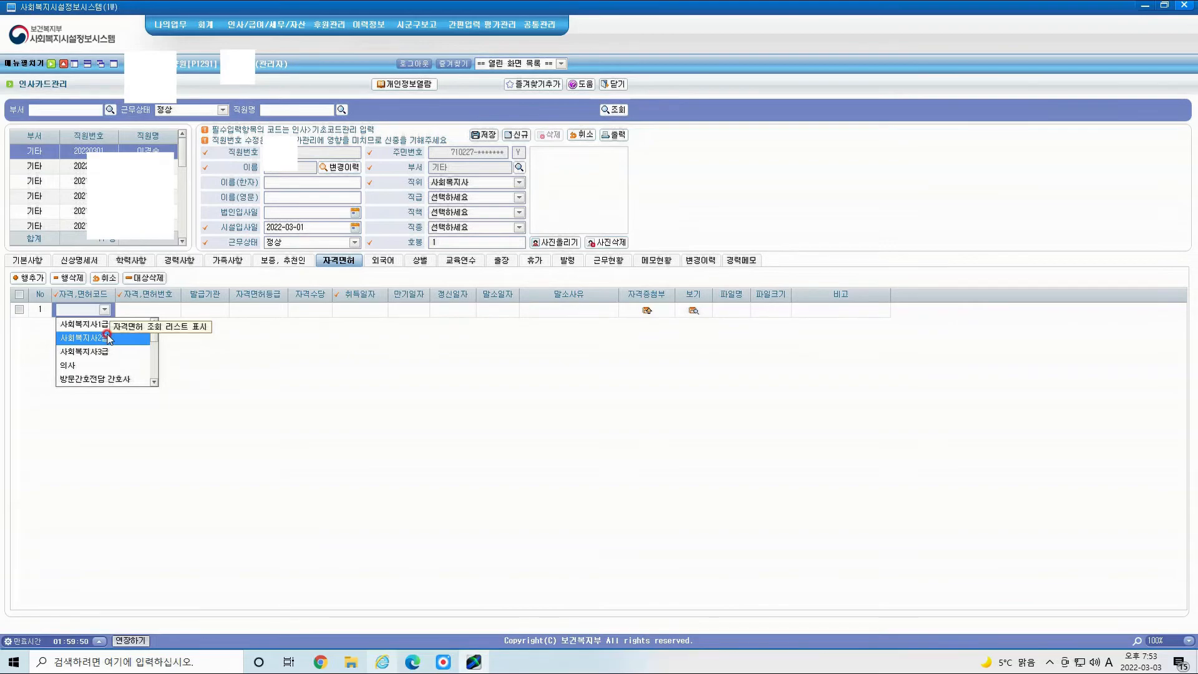
click(110, 340)
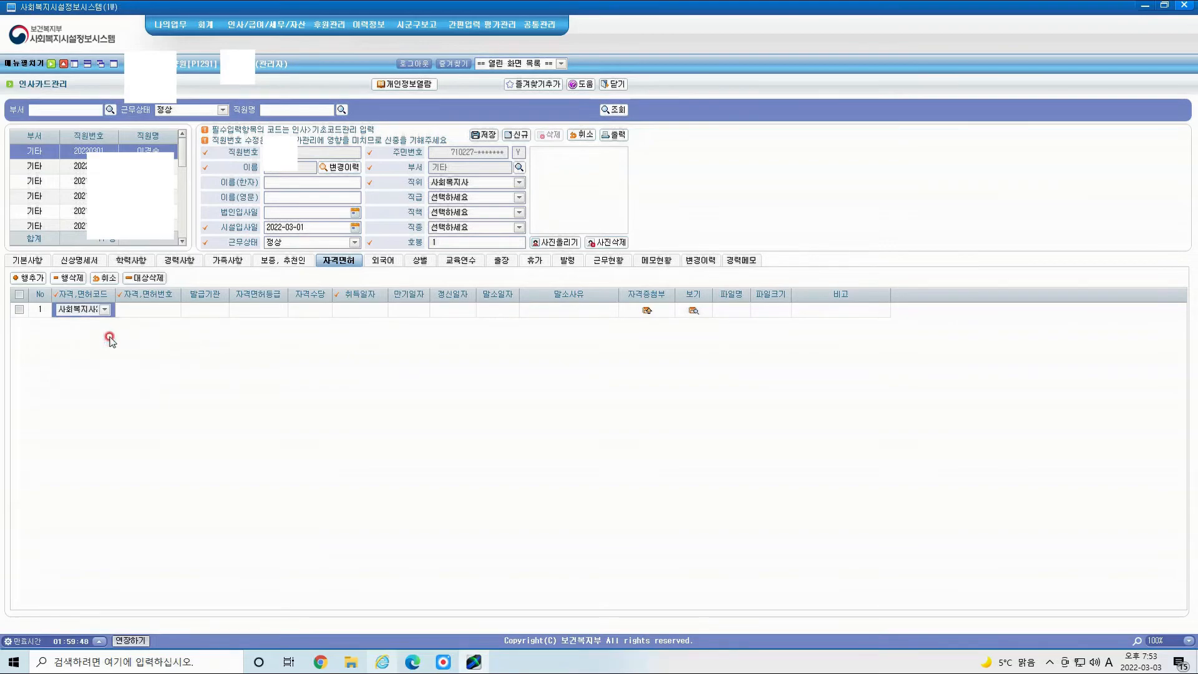
click(149, 310)
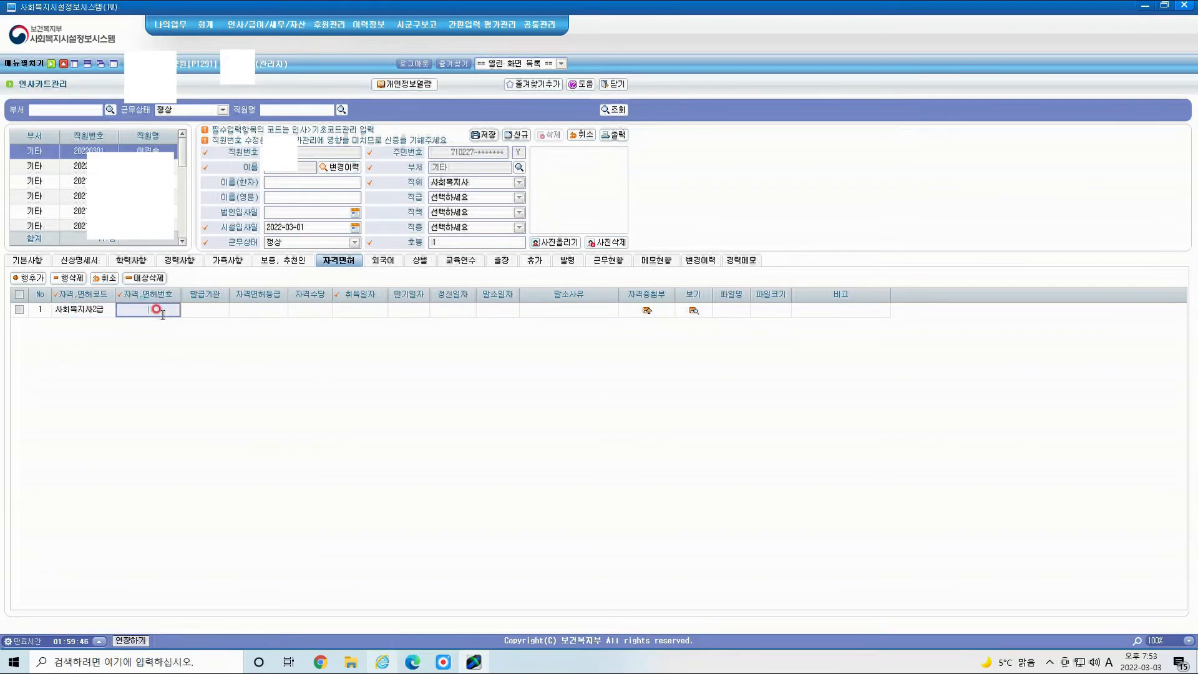
click(186, 309)
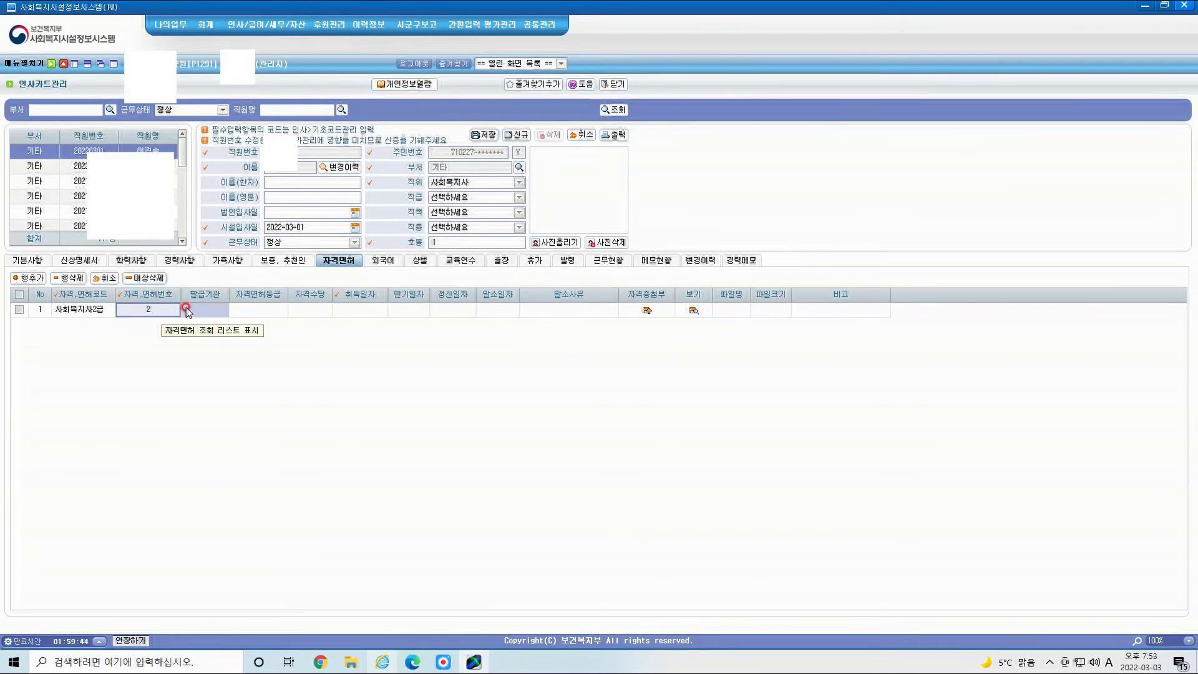
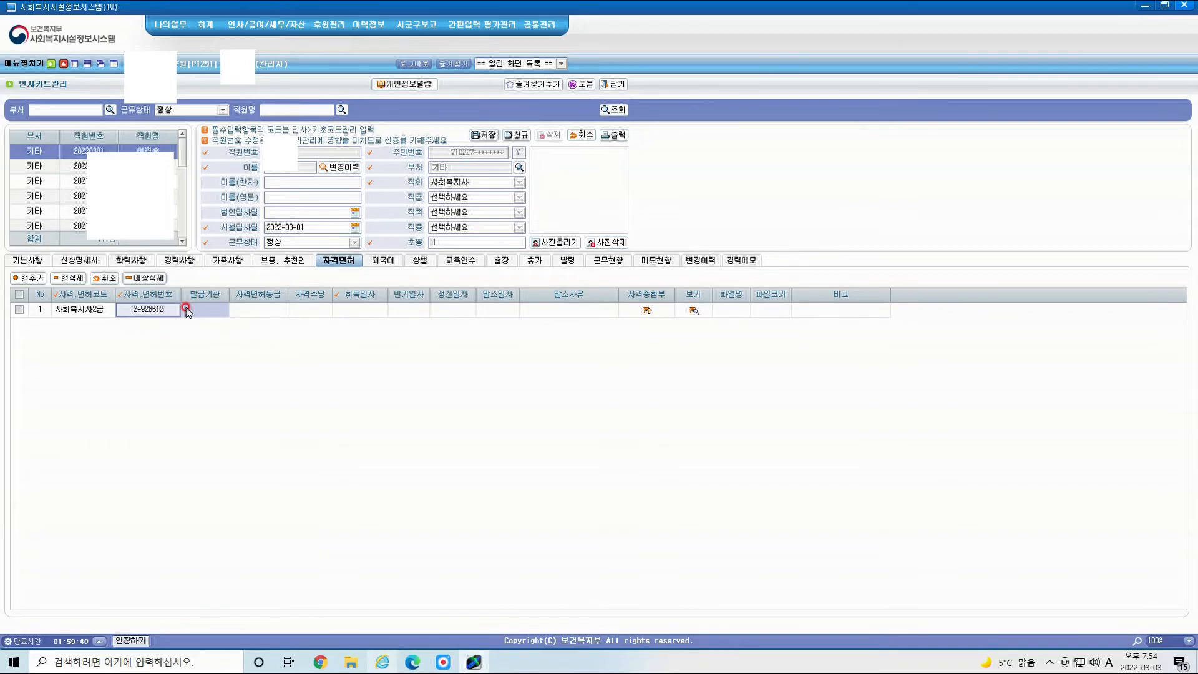
Step: Enter issuer 보건복지부, grade 2 and acquisition date 2019-09-06, then save the licence
click(205, 305)
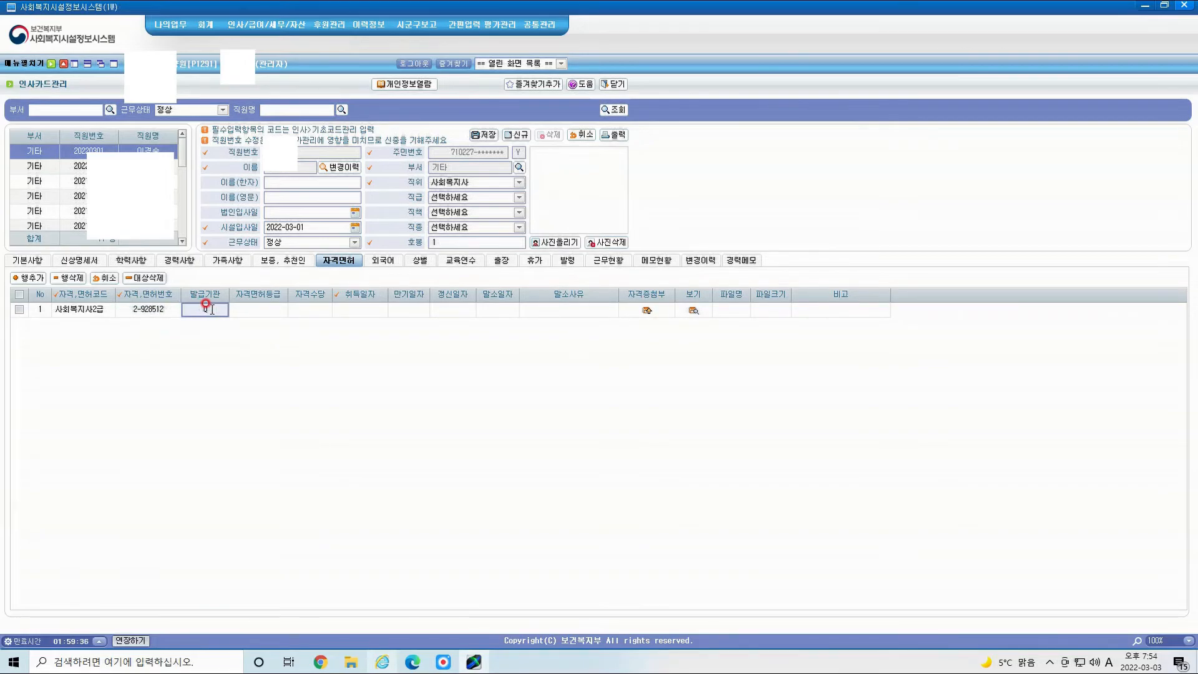
text(보건복지부)
click(258, 307)
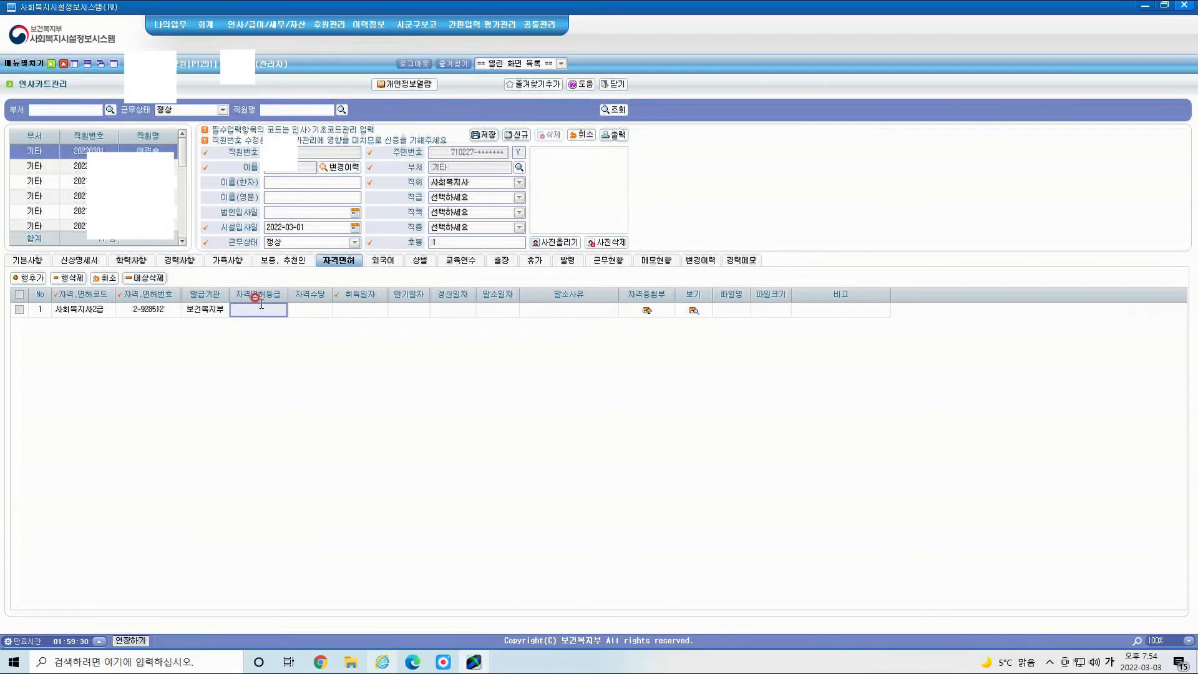
click(358, 308)
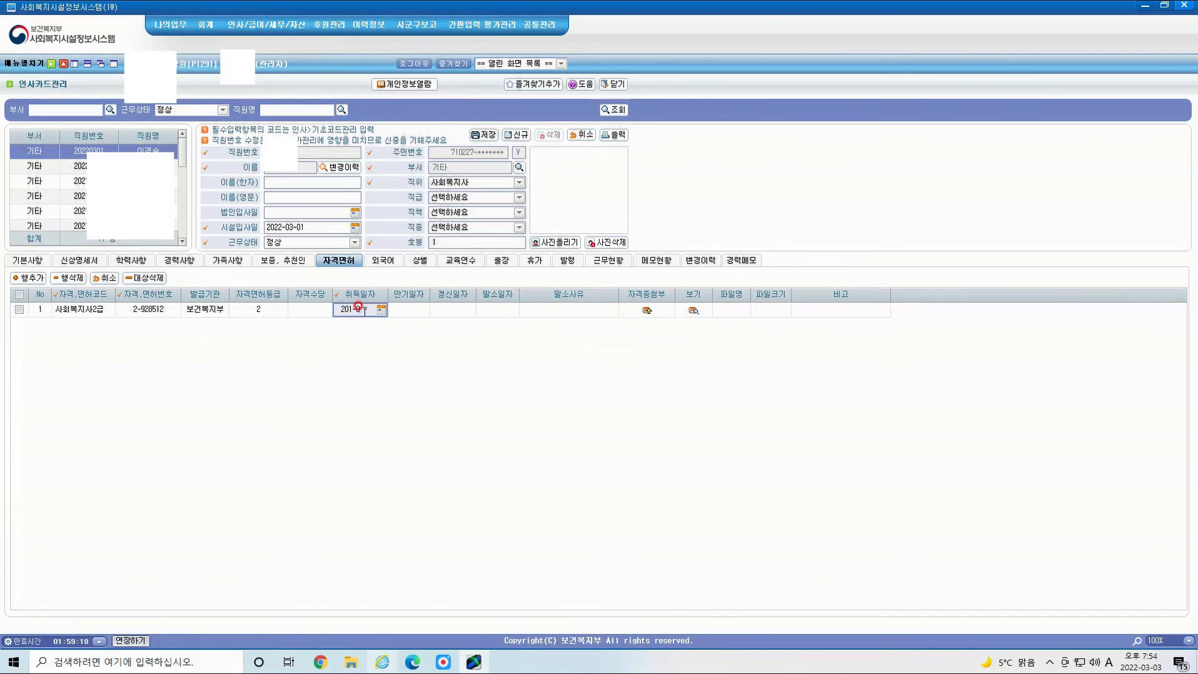
text(6)
click(672, 335)
click(483, 135)
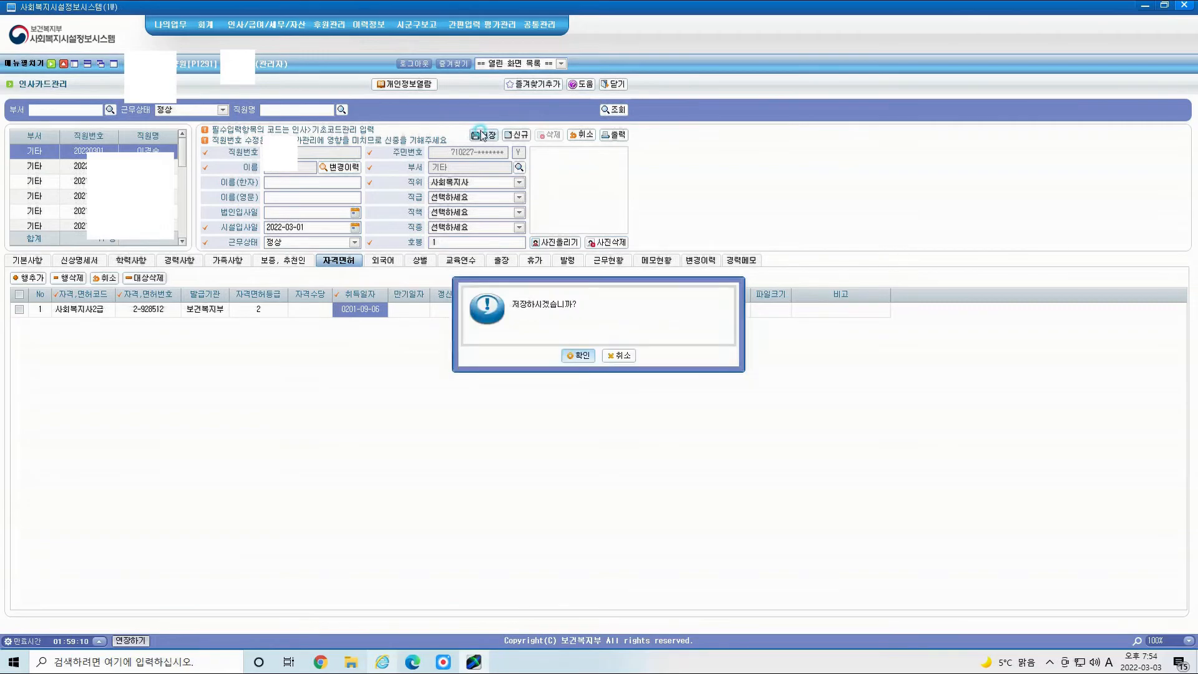
click(583, 357)
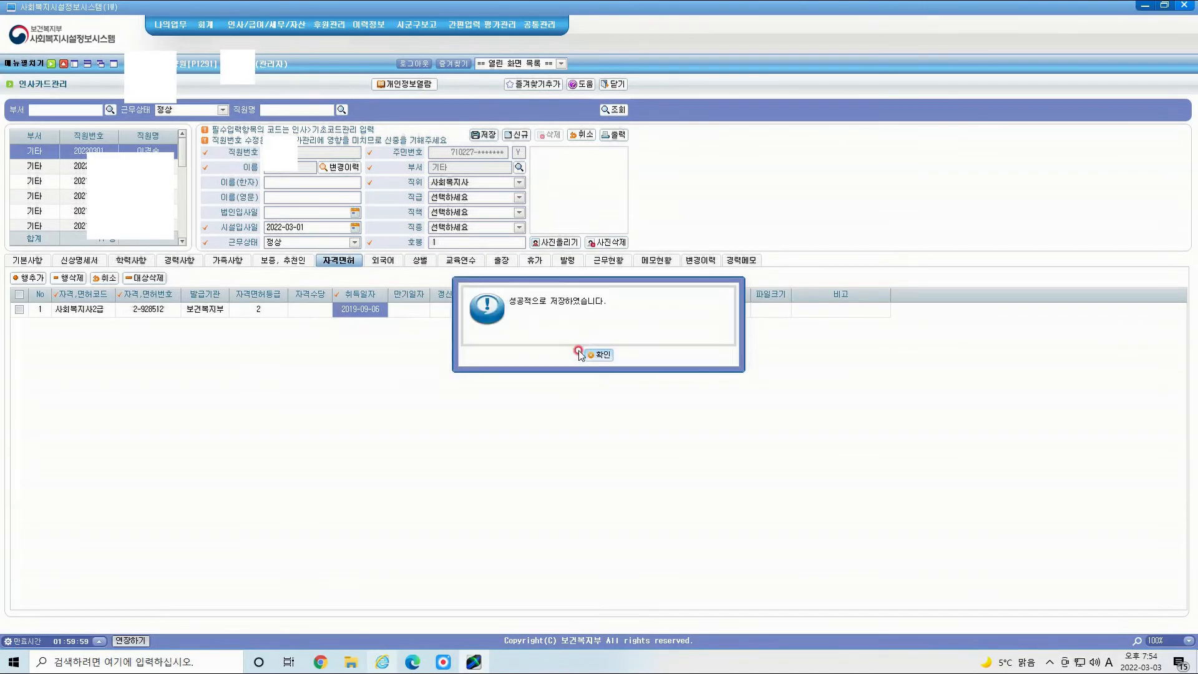
click(596, 353)
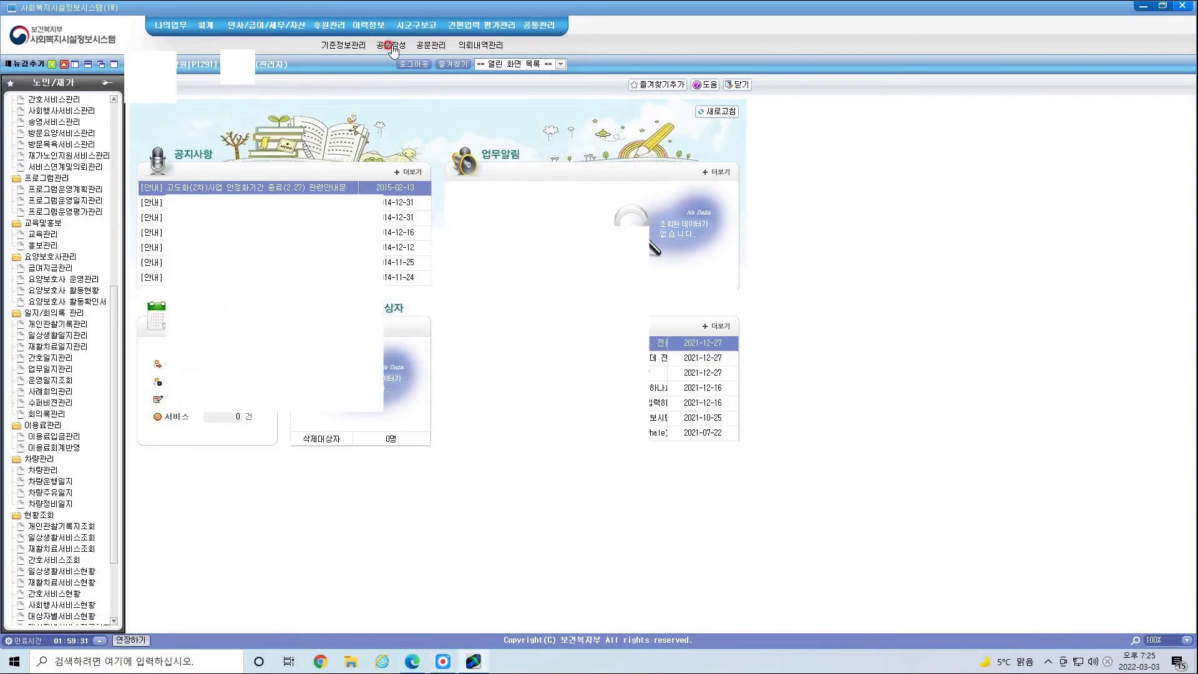
Step: Go to 공문작성 → 입퇴사보고 조회 and start a new 입사보고 form
click(390, 45)
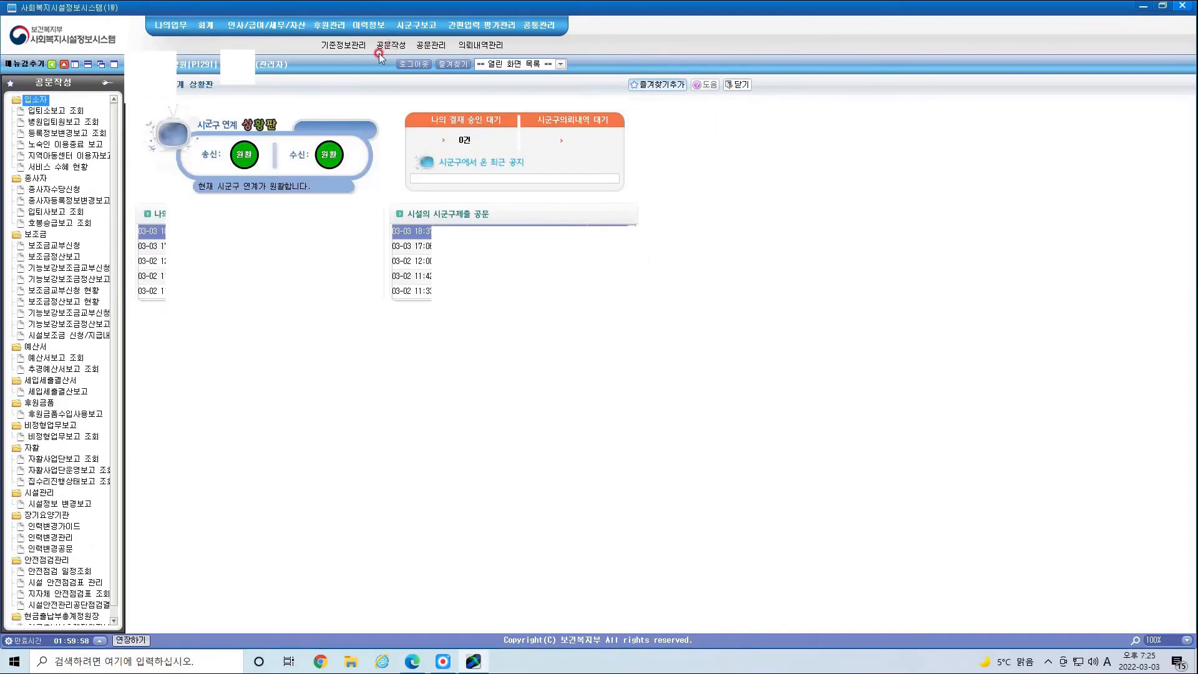
click(81, 156)
click(56, 212)
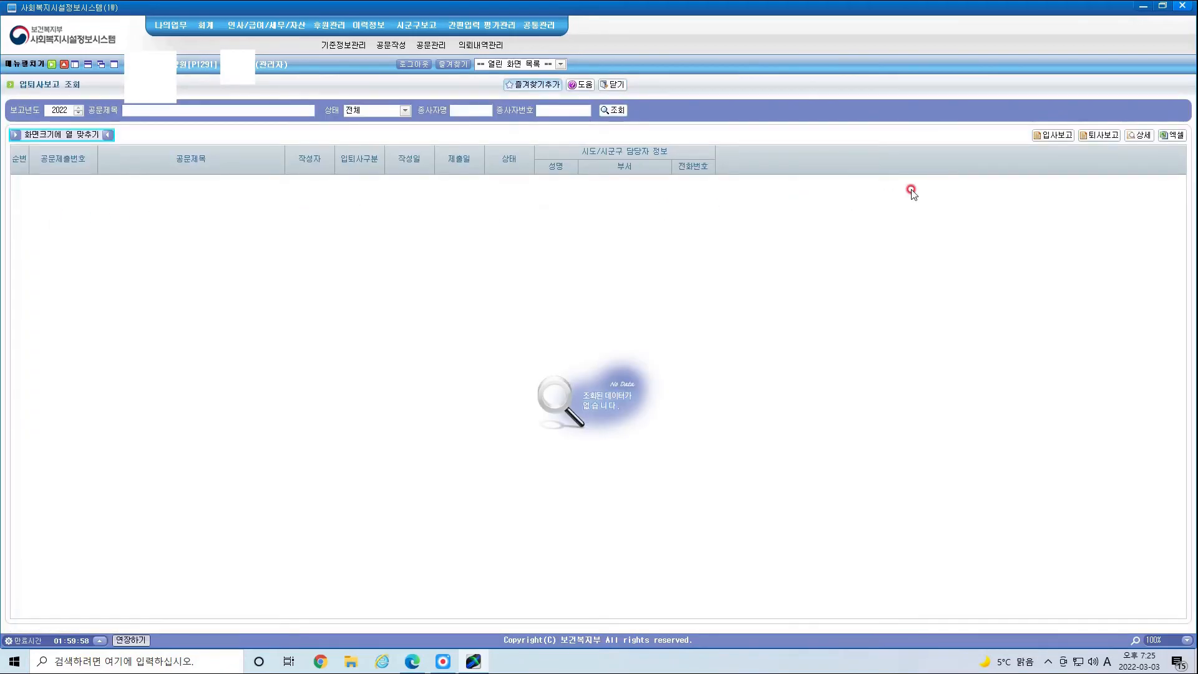
click(1057, 136)
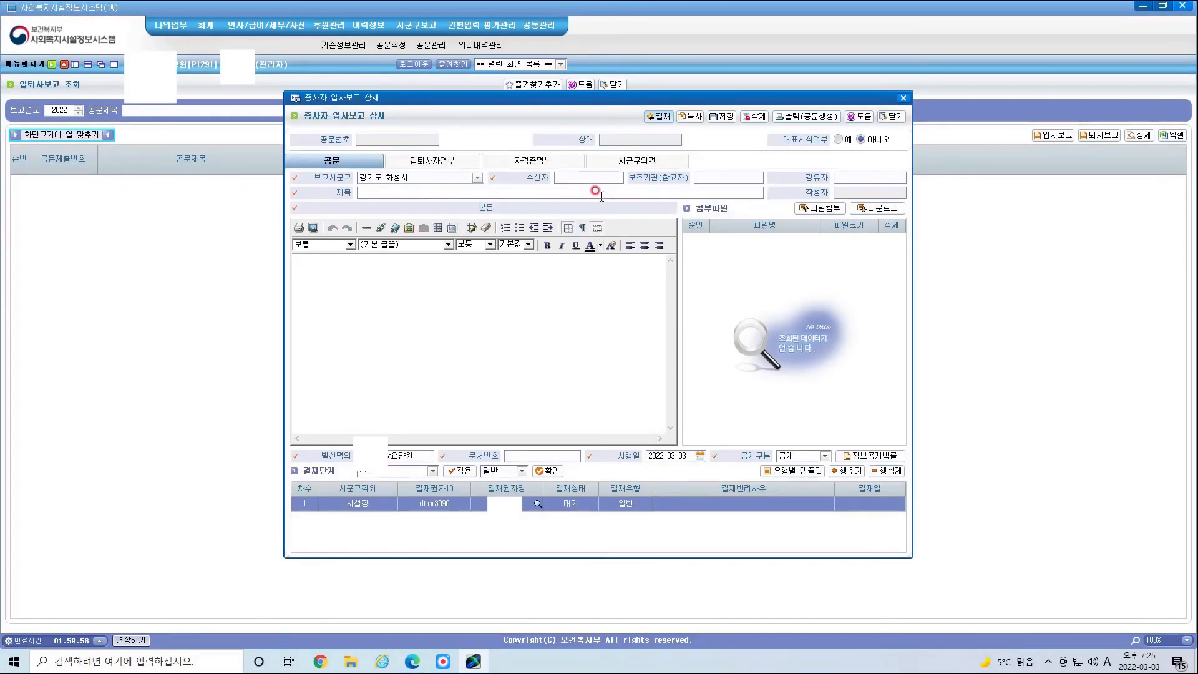
Step: Address the report to 노인복지과, apply the hiring template and add '입사보고 합니다.' to the body
click(592, 178)
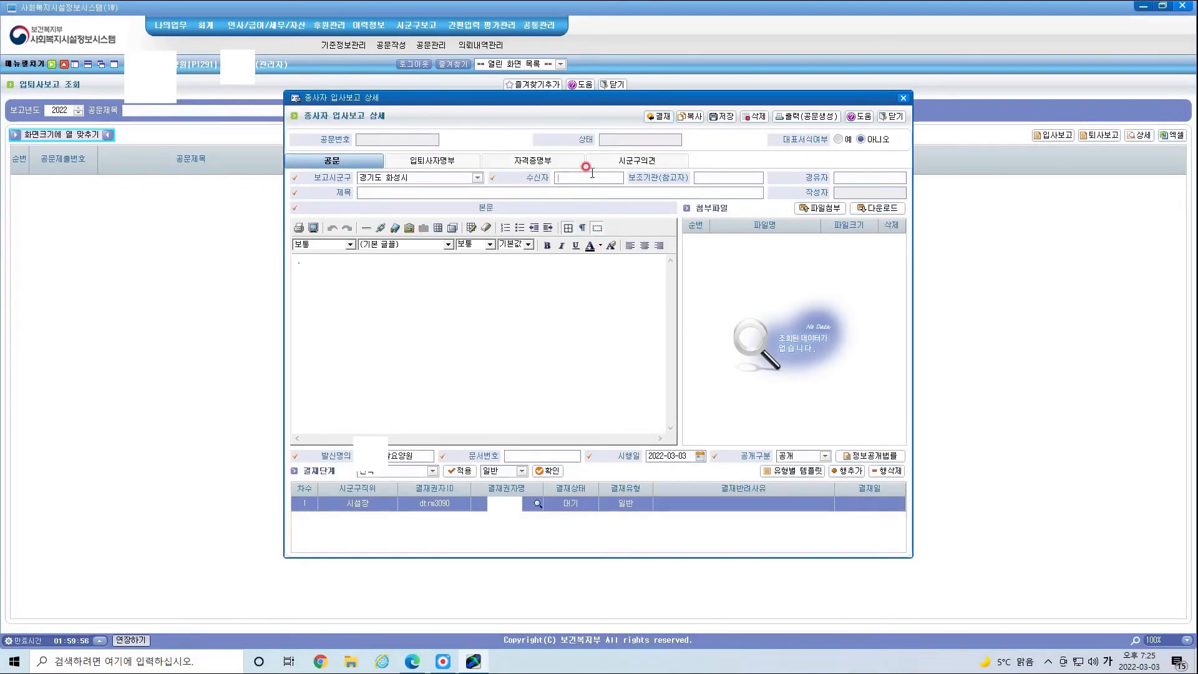
text(노인복지과)
click(529, 179)
click(784, 471)
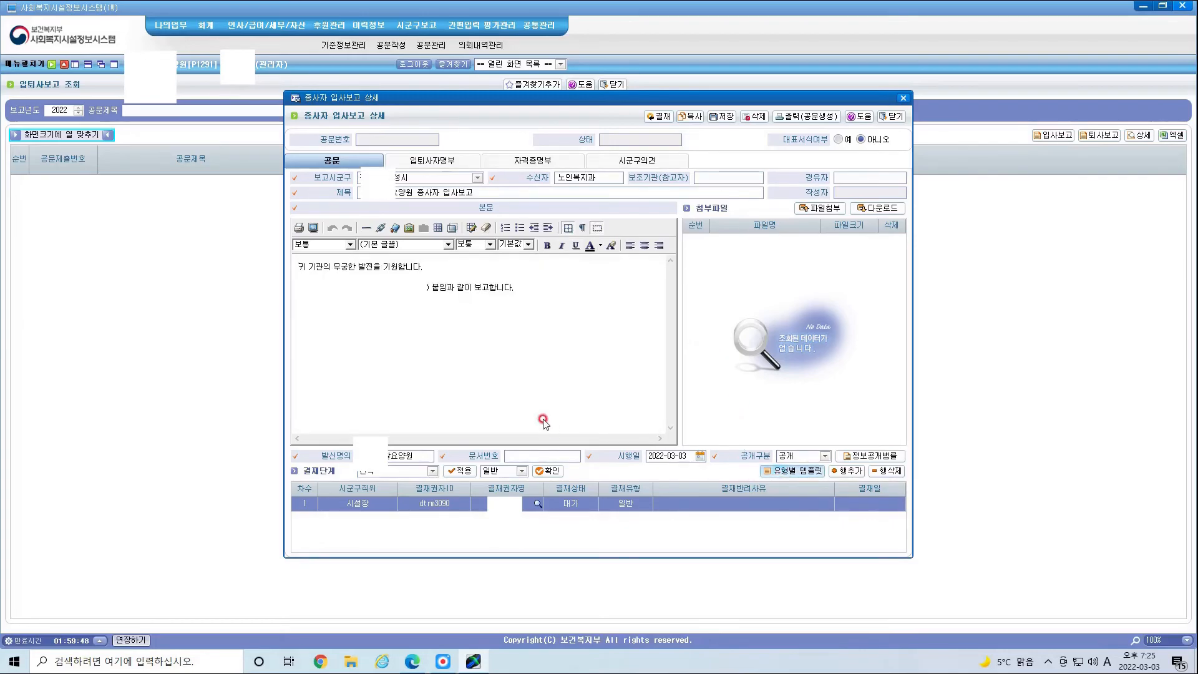
click(469, 294)
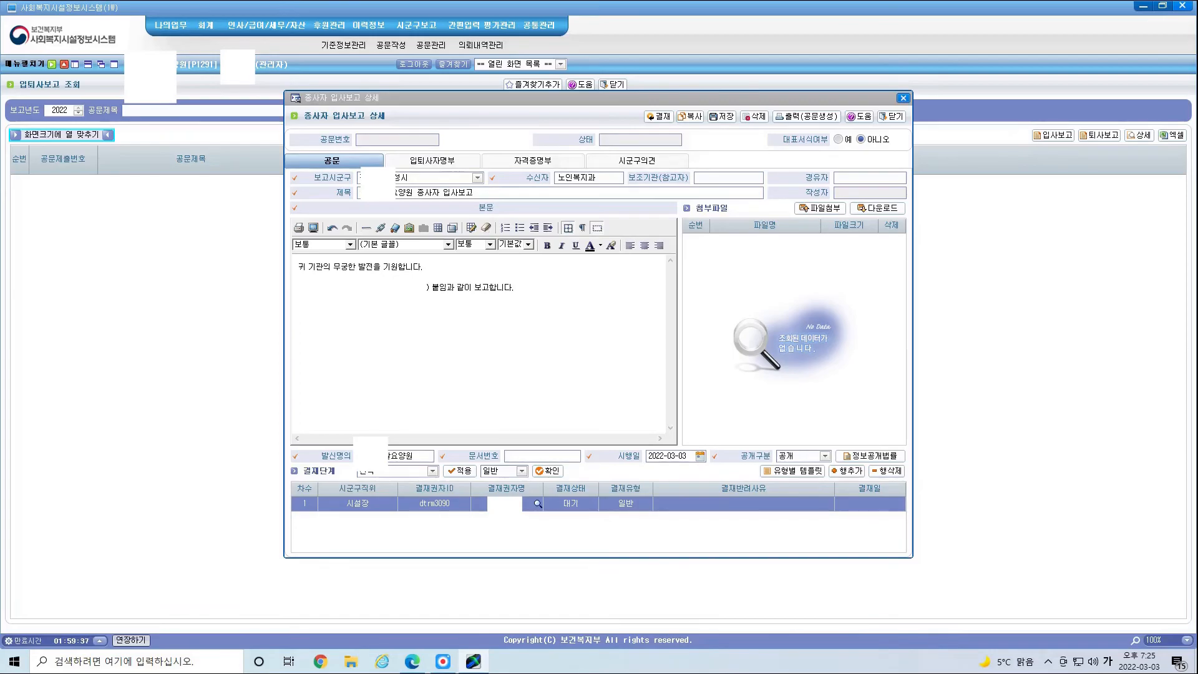
text(입사보고 합니다.)
Step: Enter the document number, attach the four PDF files and save the report
click(504, 449)
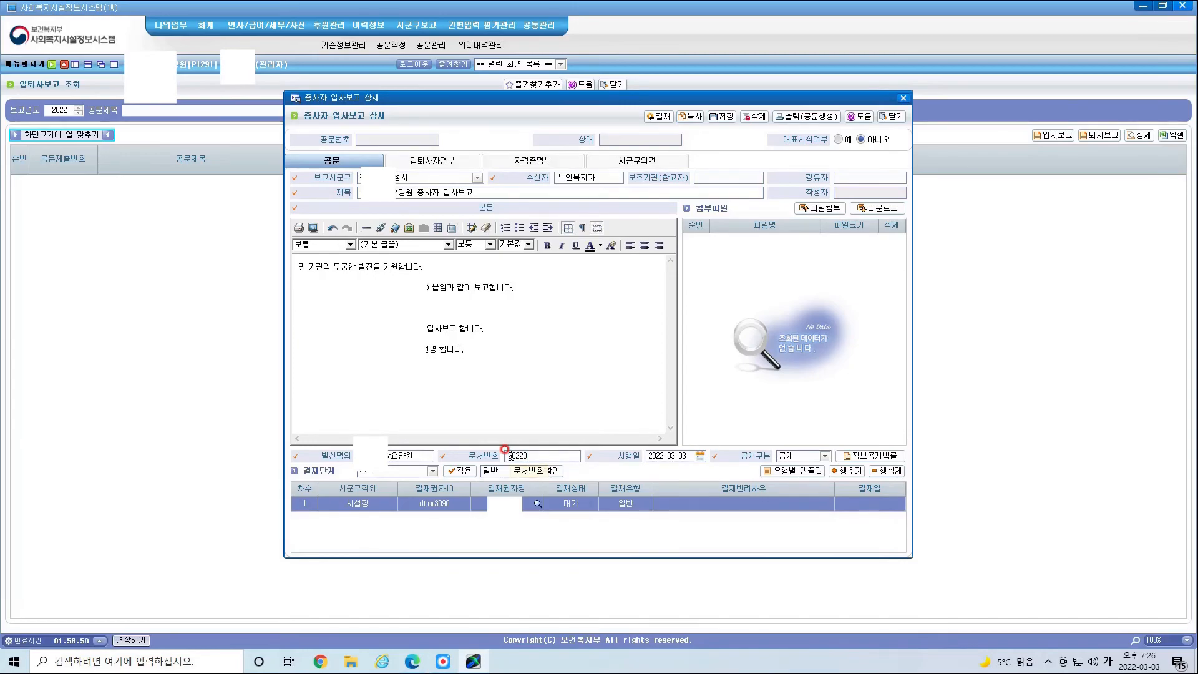
text(303-3)
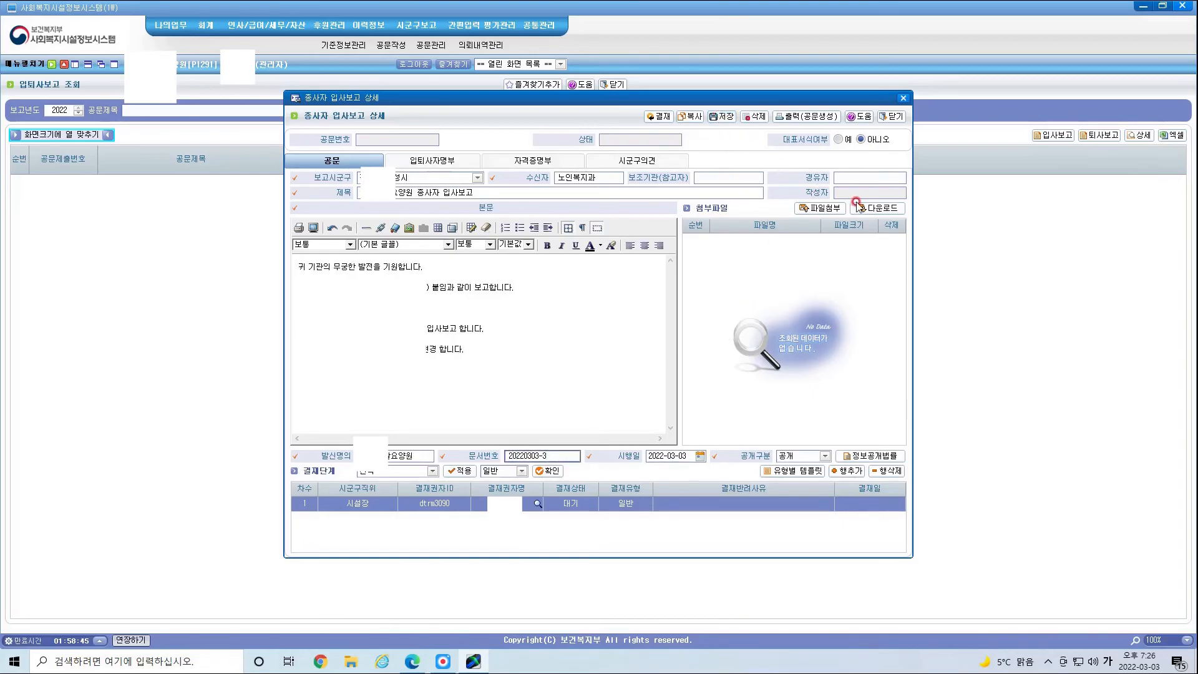
click(823, 208)
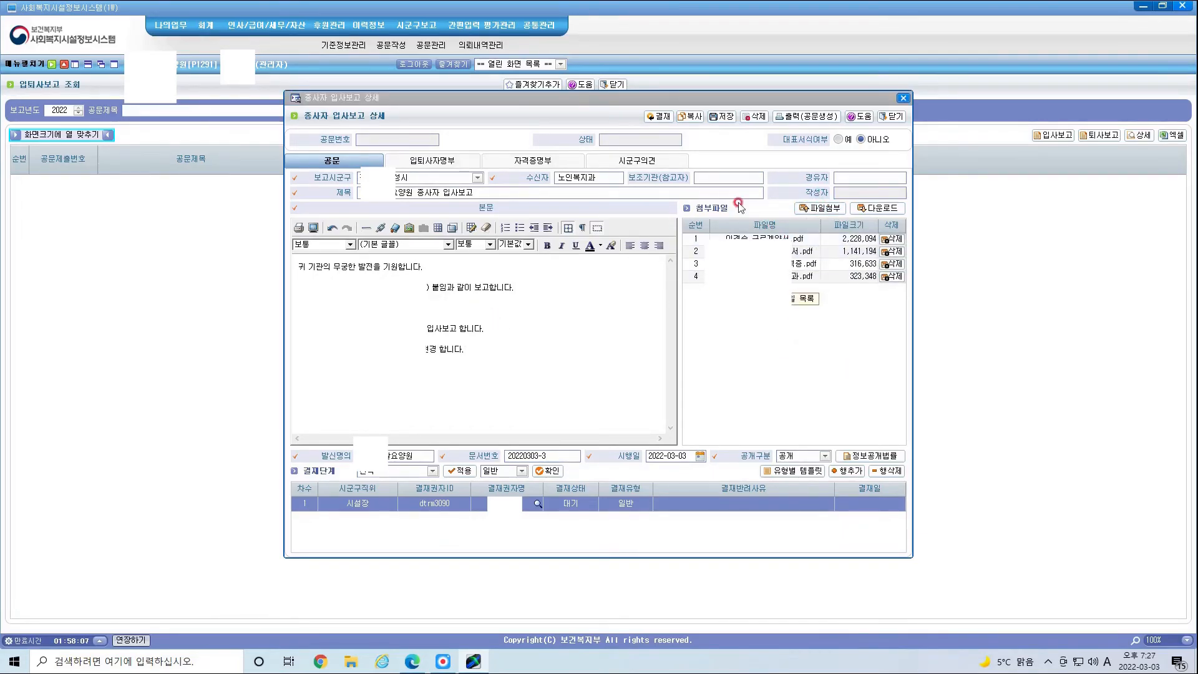
click(727, 118)
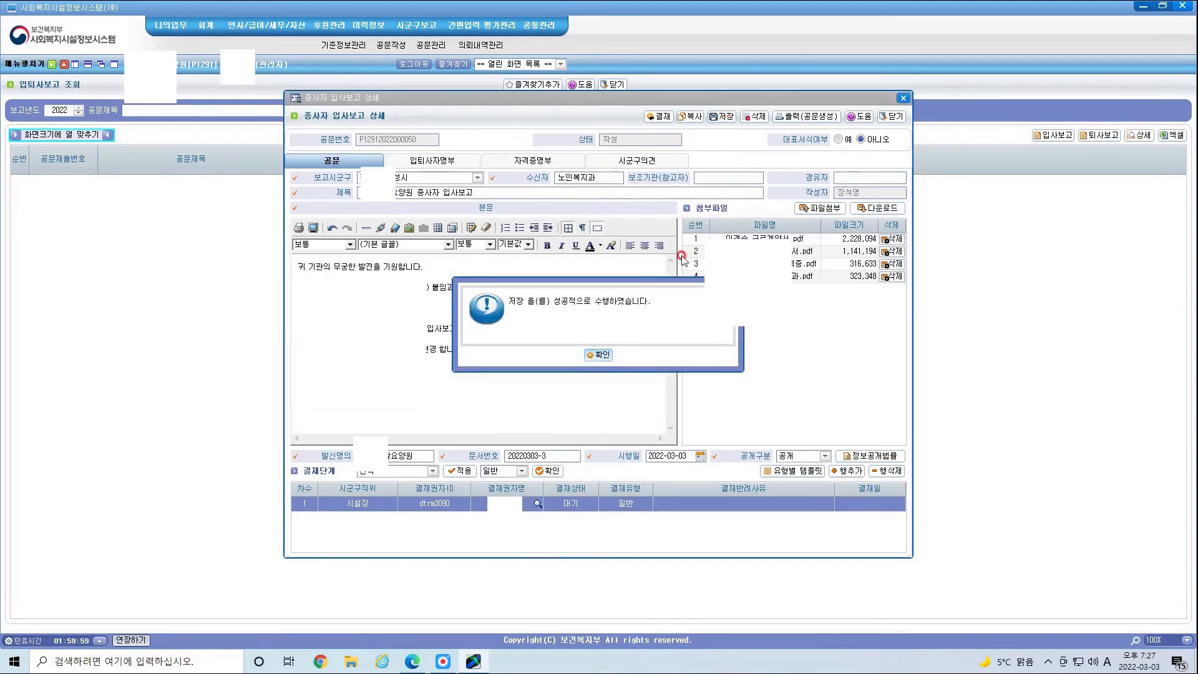
click(599, 354)
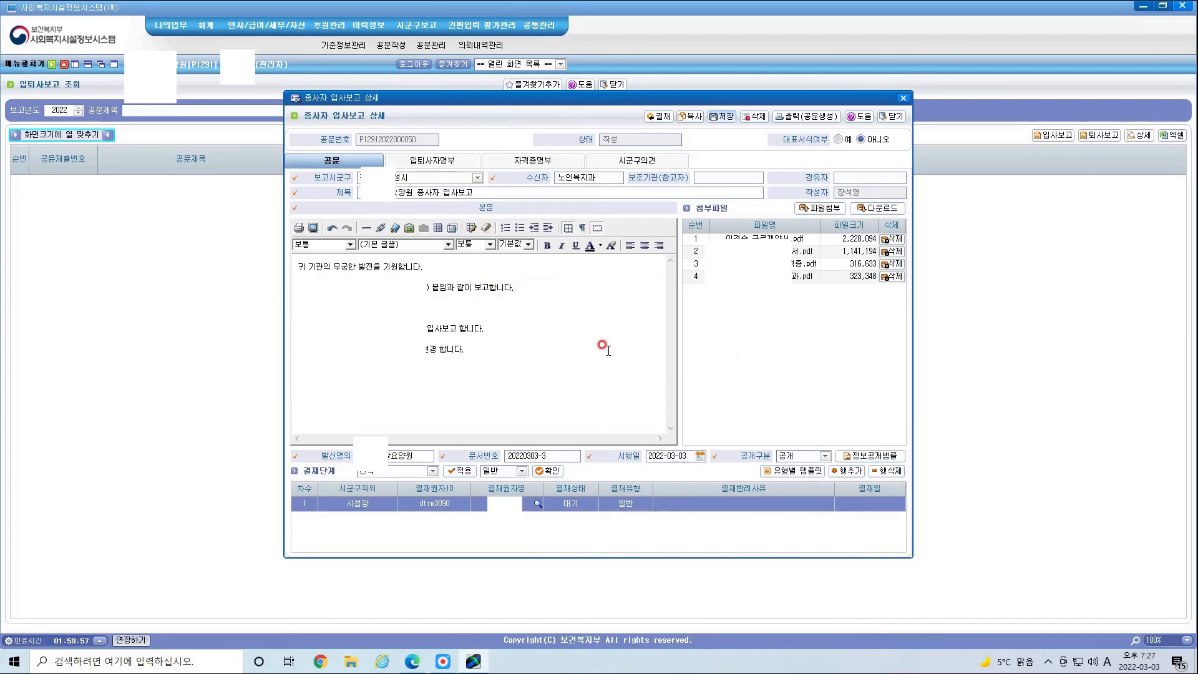
Step: Add the employee hired 2022-03-01 from 입퇴사자명부 as the report's target and save
click(433, 161)
click(560, 361)
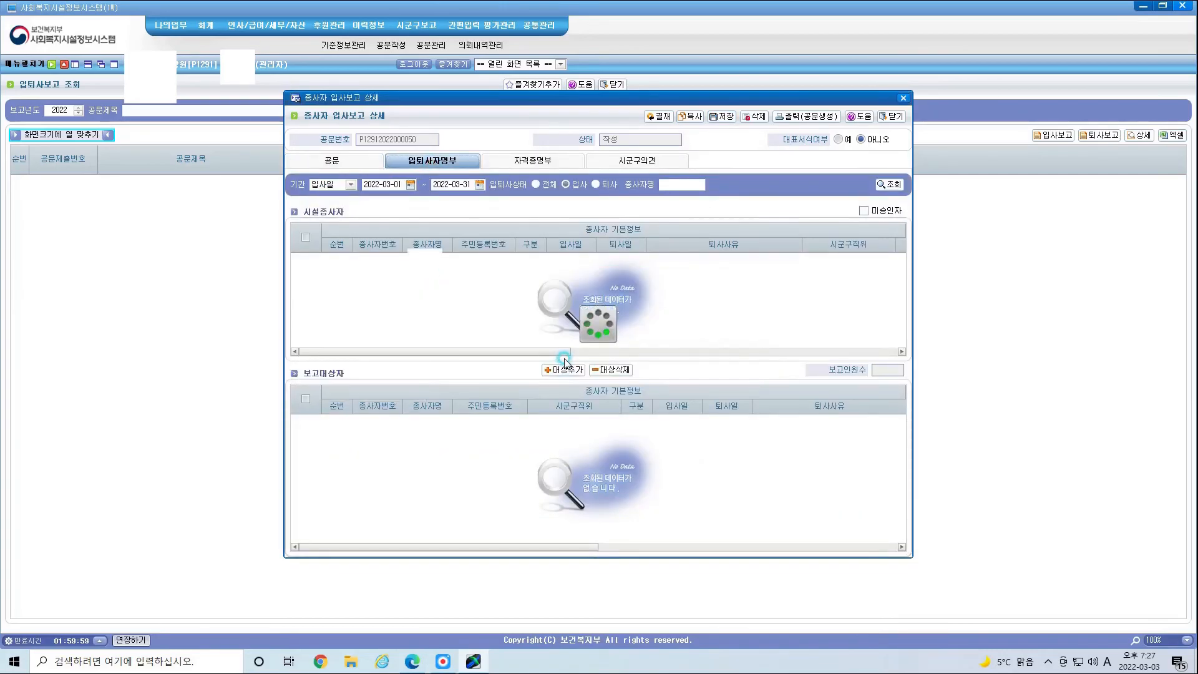
click(302, 258)
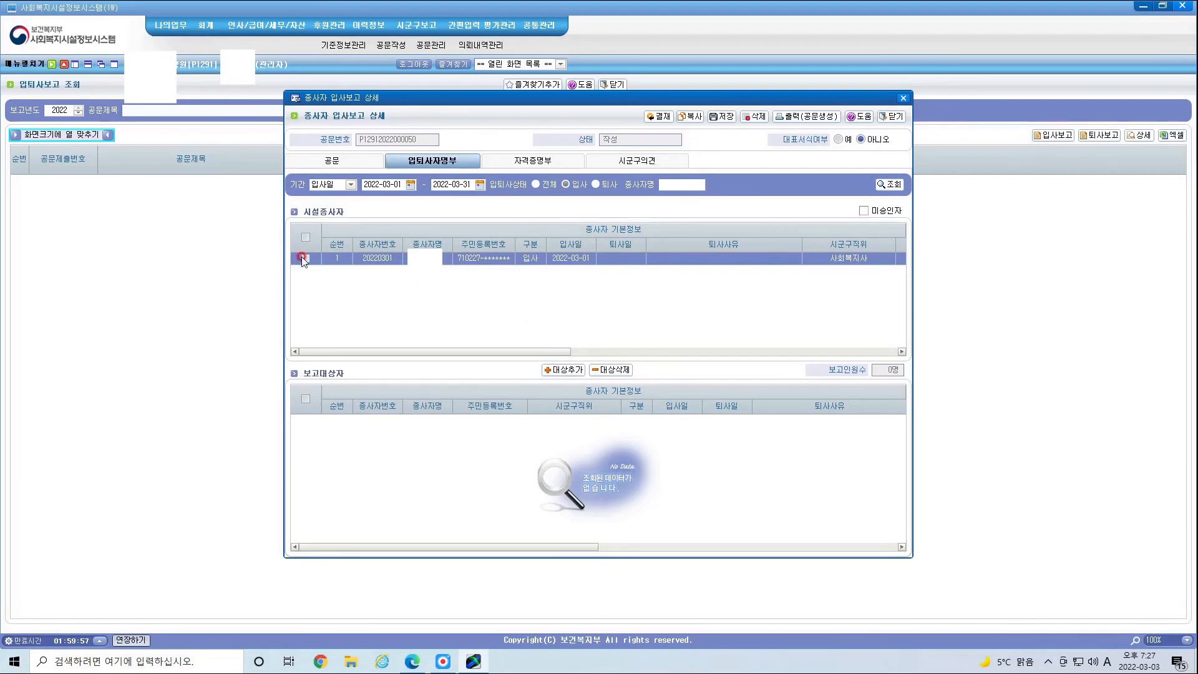
click(574, 370)
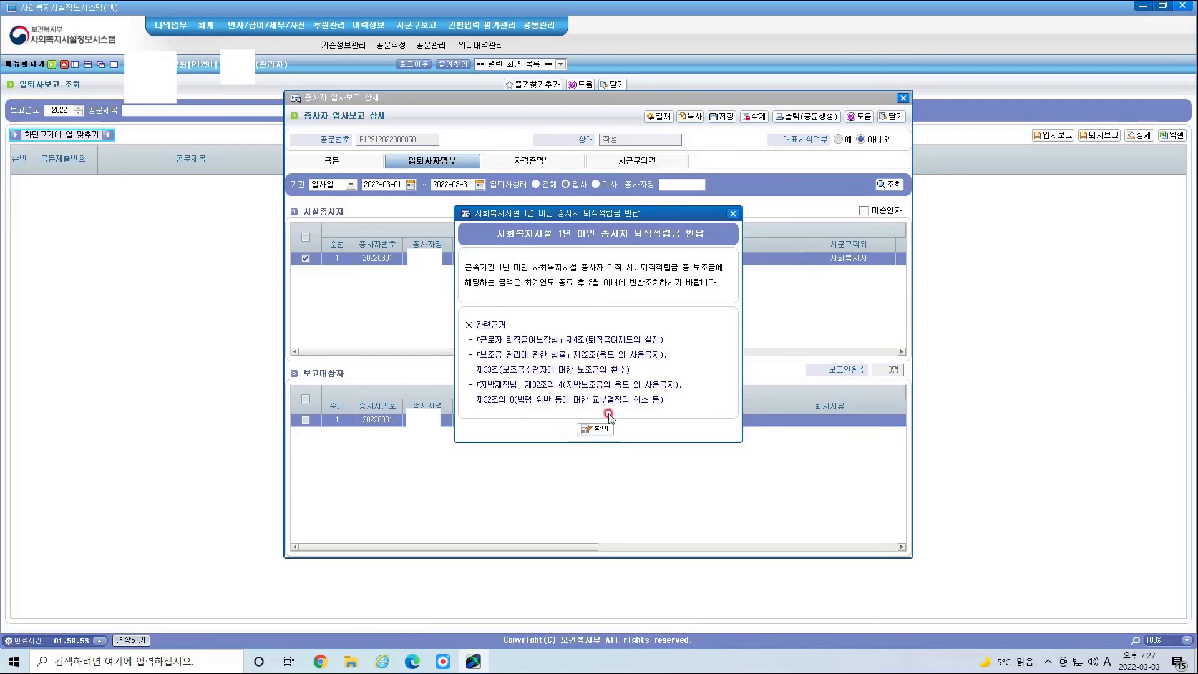
click(595, 428)
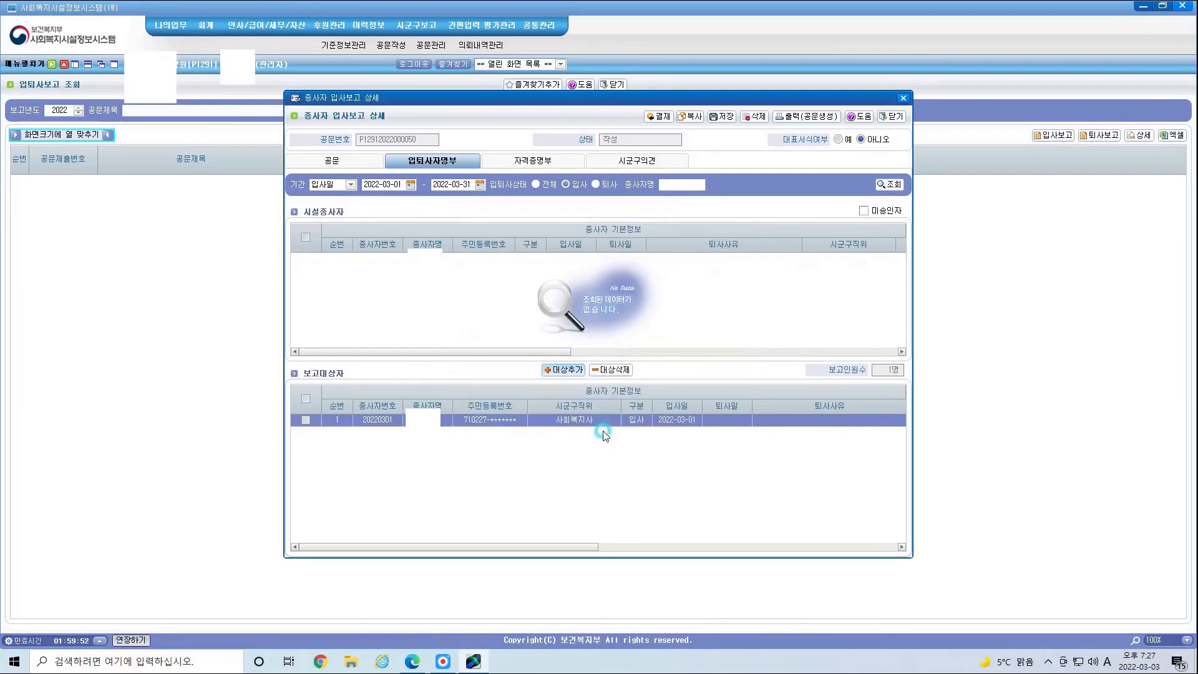
click(306, 421)
click(722, 116)
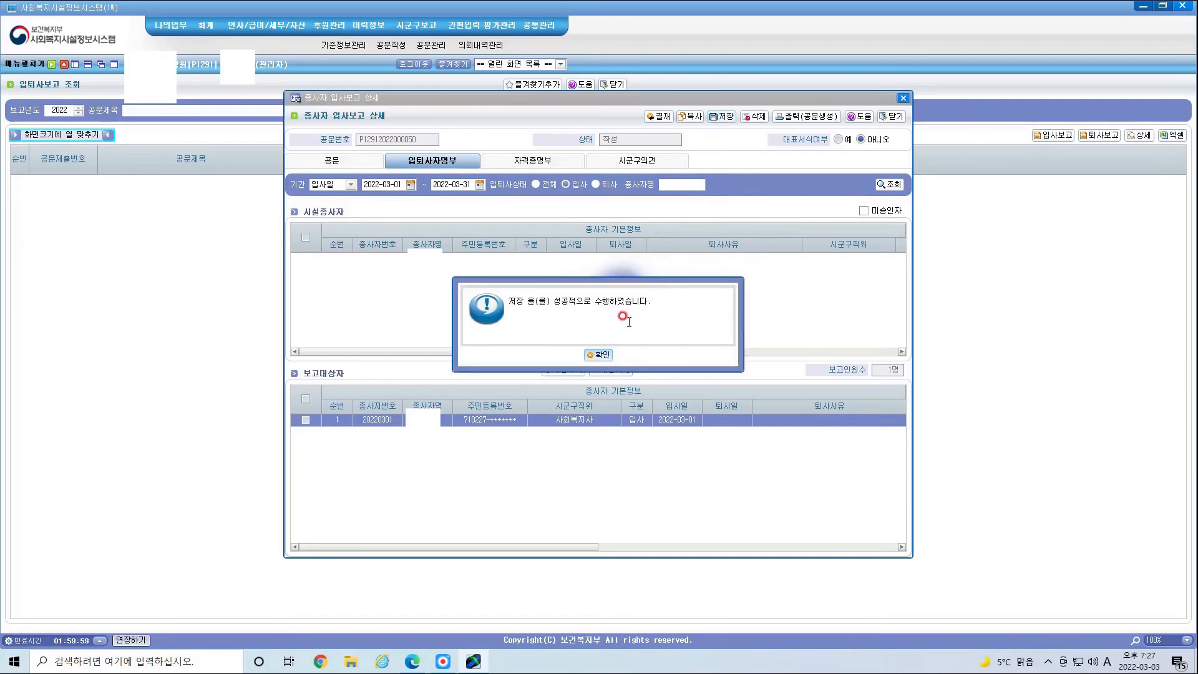
click(598, 351)
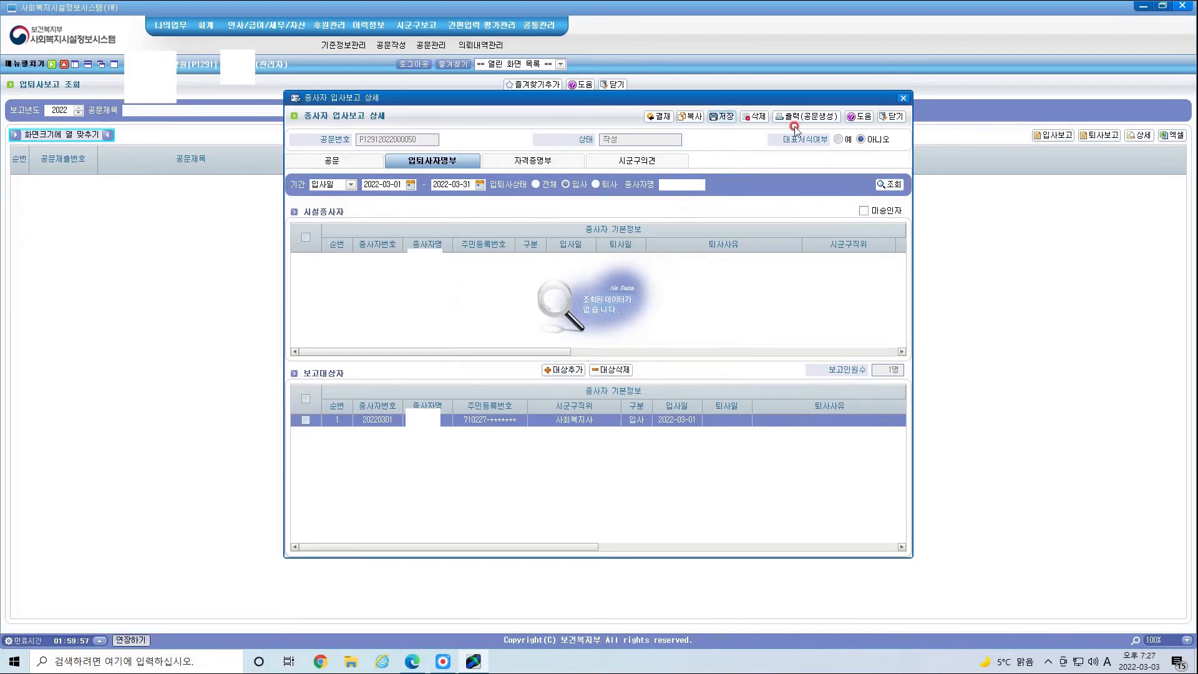
click(553, 163)
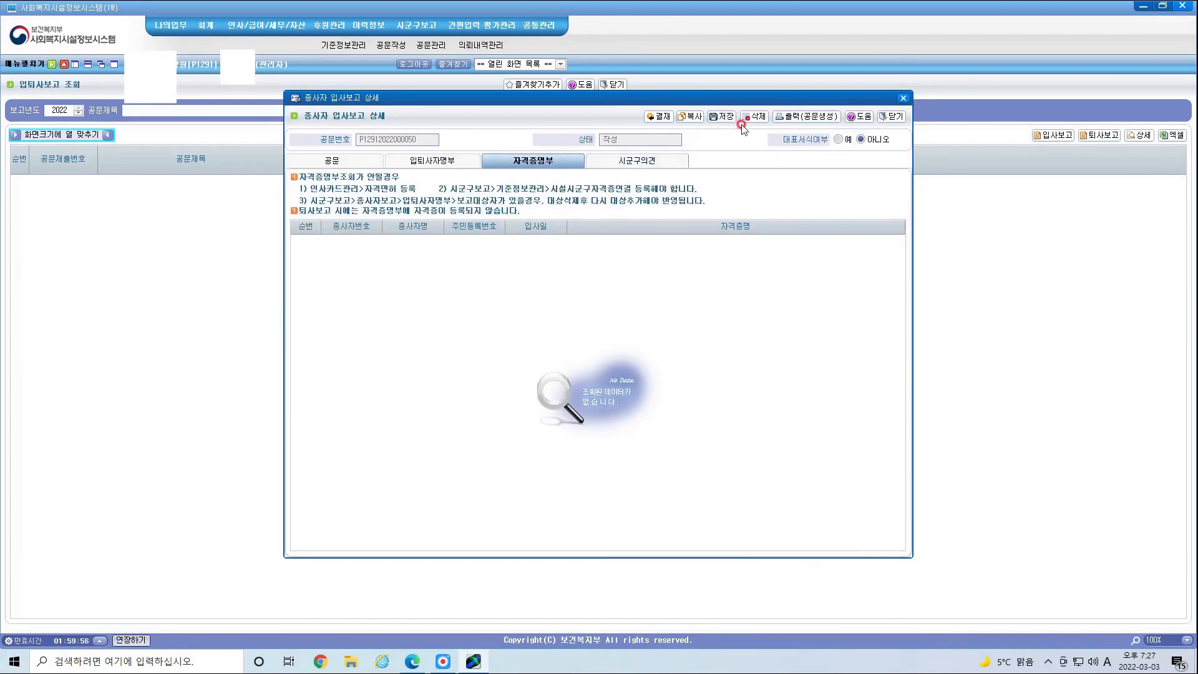
Step: Generate the hiring report's official document through 출력(공문생성)
click(790, 118)
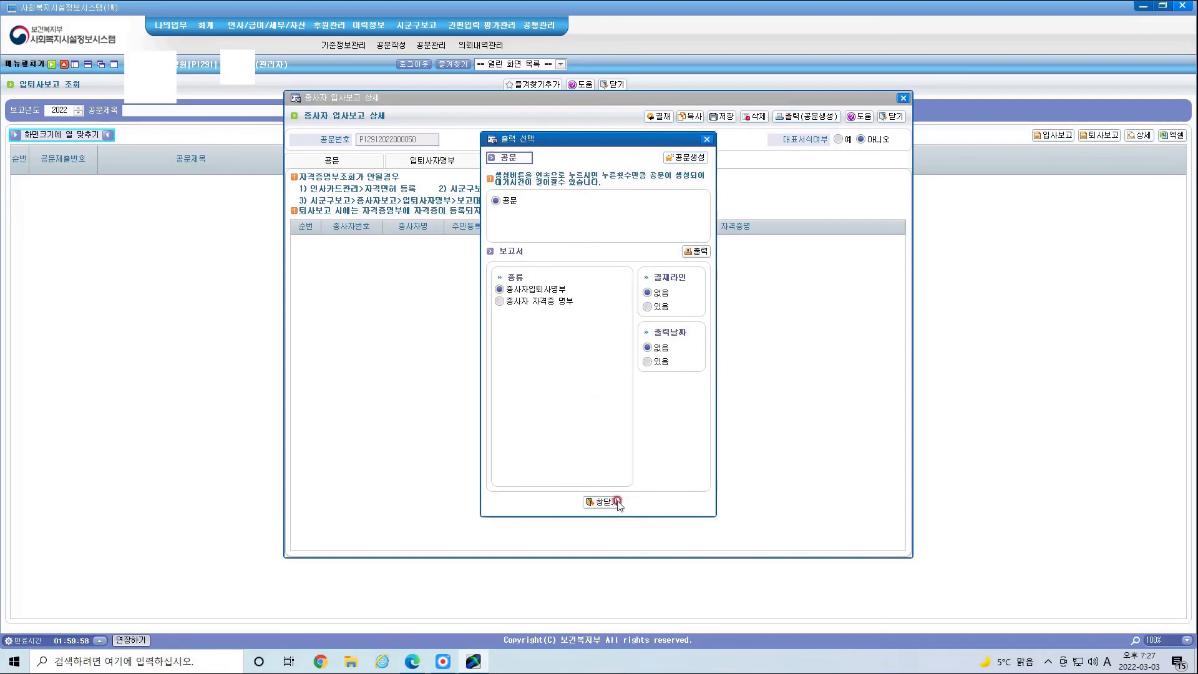
click(690, 160)
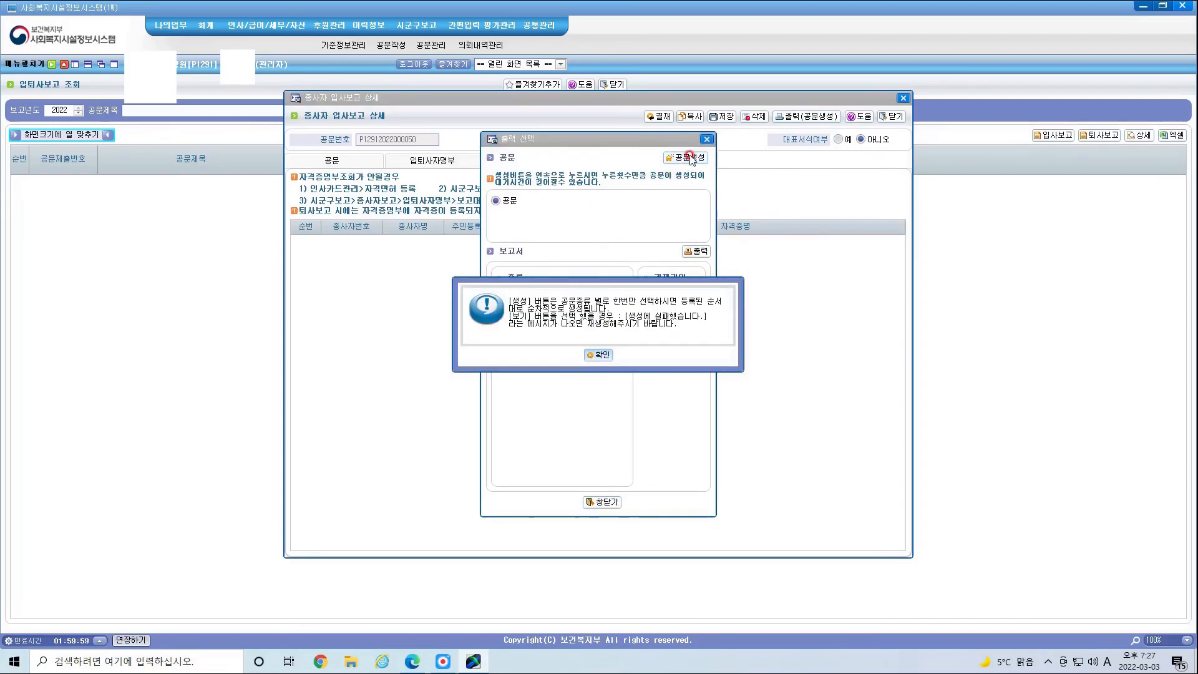
click(596, 356)
click(597, 355)
click(596, 356)
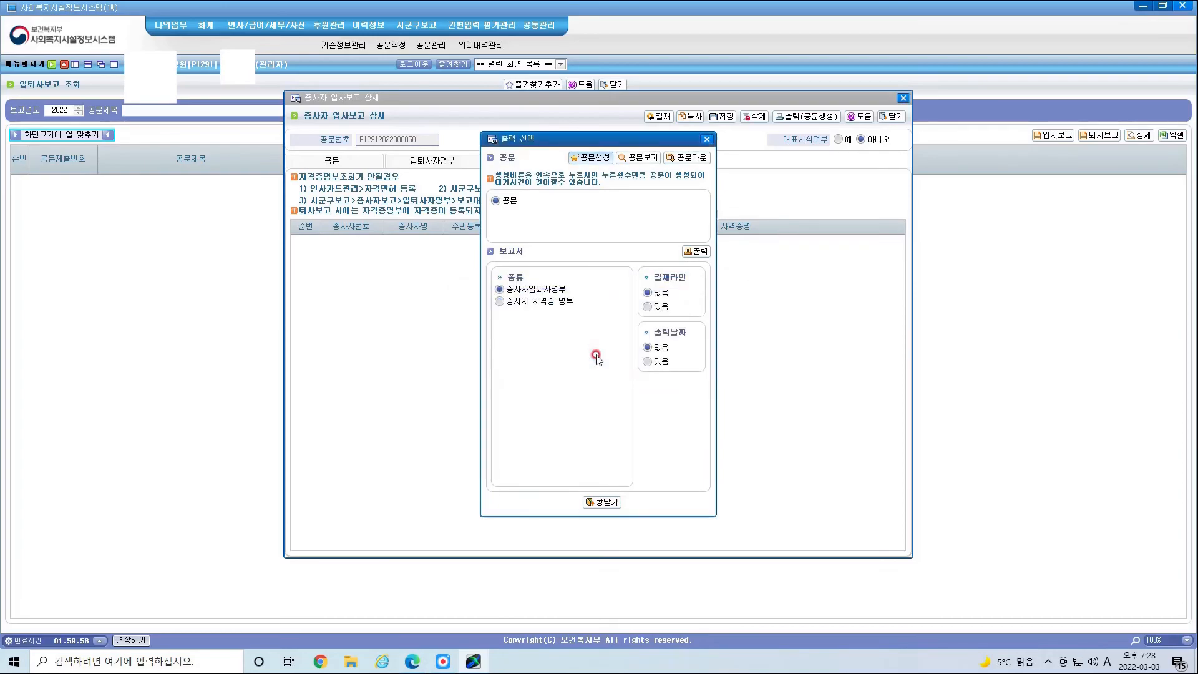
Step: View the generated document for the 입퇴사자명부 report, then close the 출력 선택 window
click(500, 302)
click(501, 290)
click(644, 161)
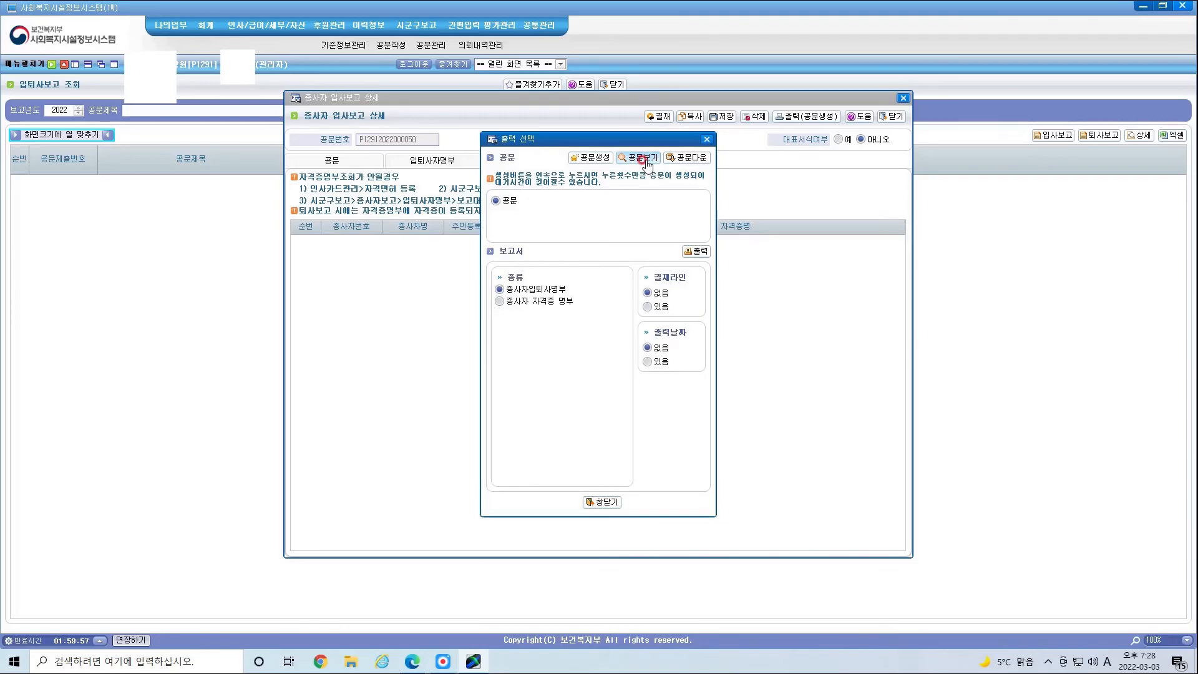
click(647, 469)
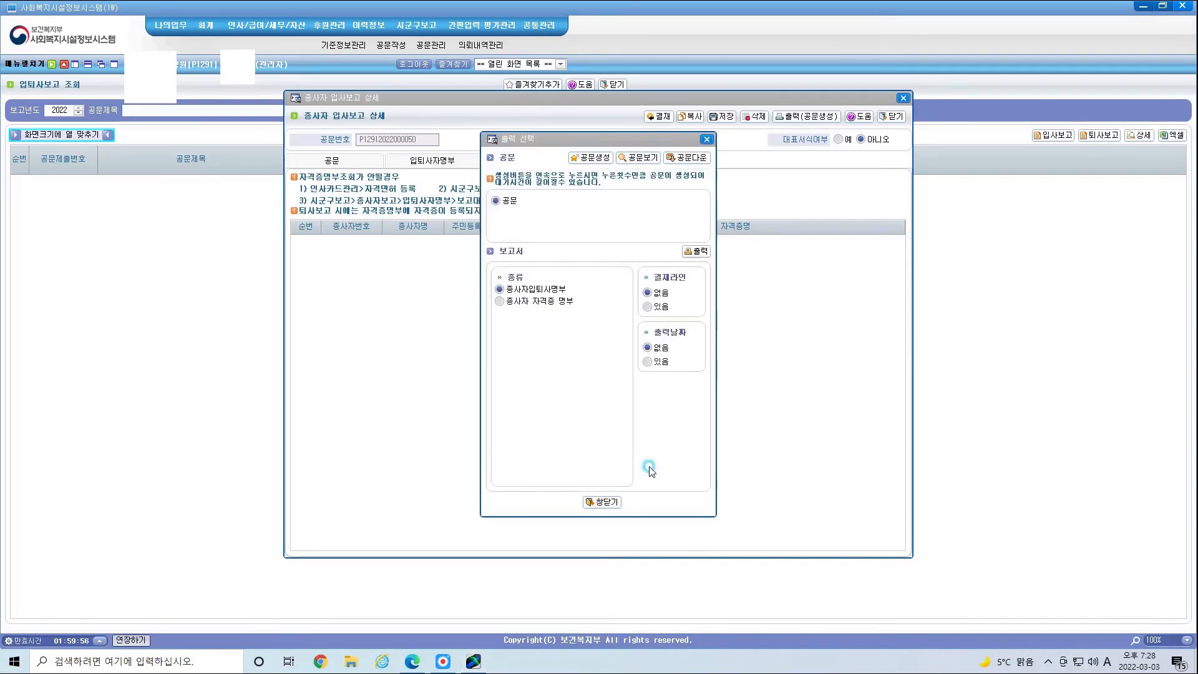
click(698, 146)
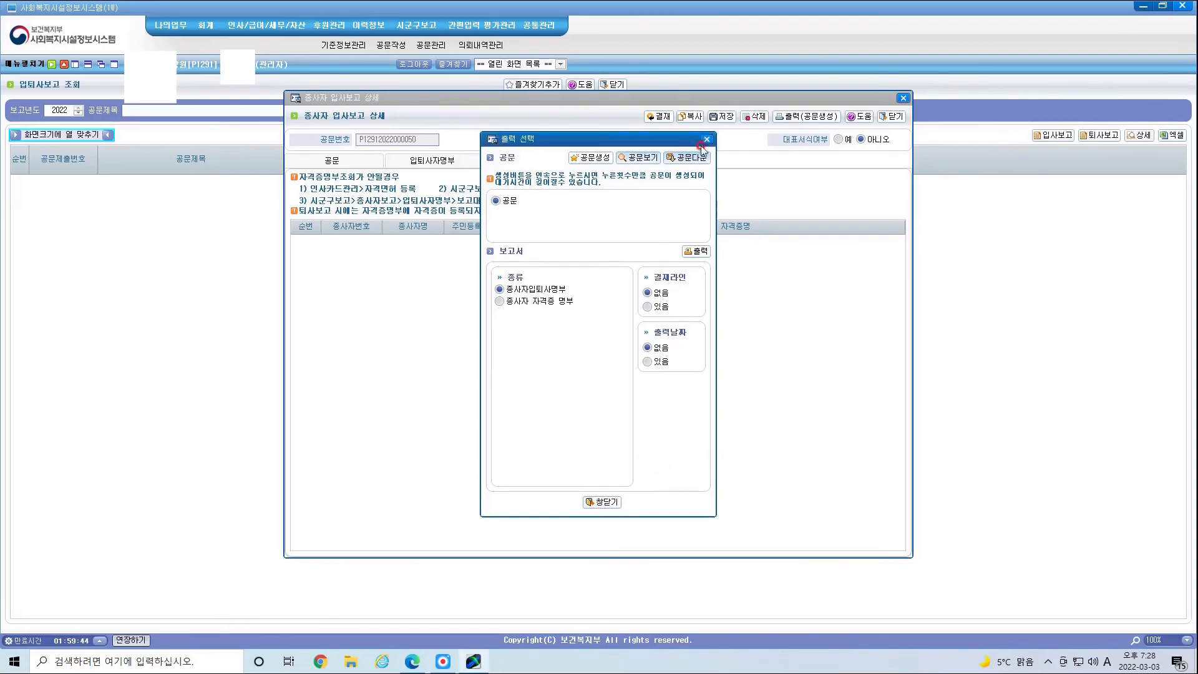
click(706, 140)
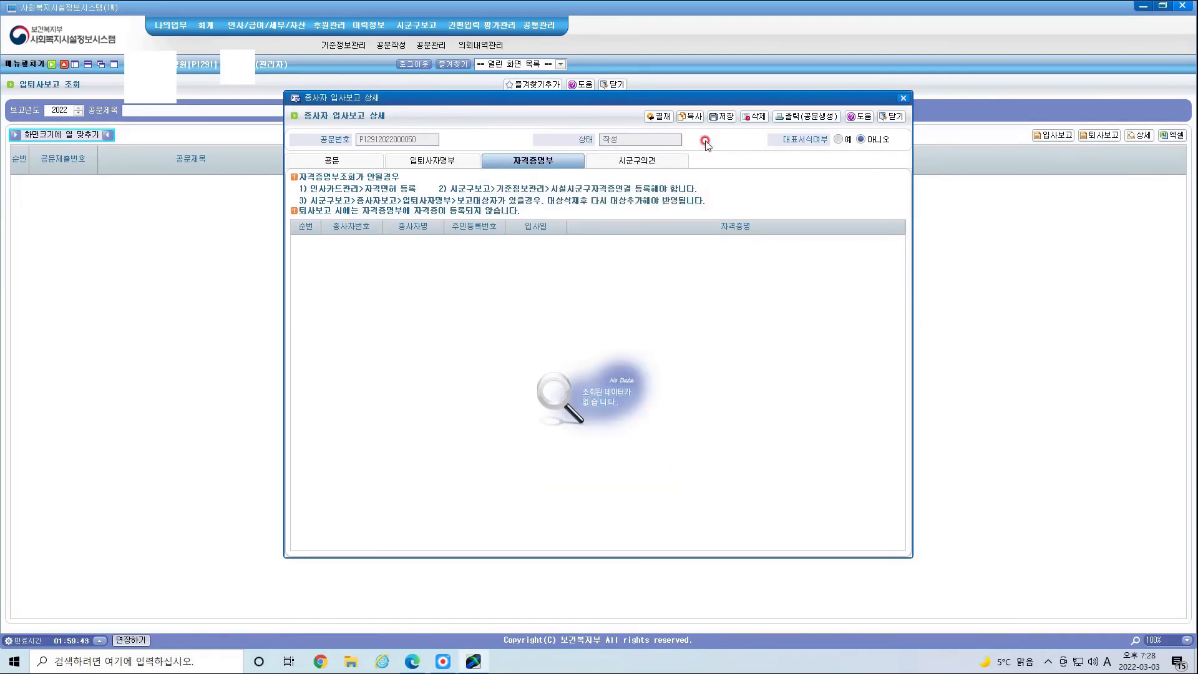
Step: Approve the hiring report and submit it to the 시군구
click(658, 117)
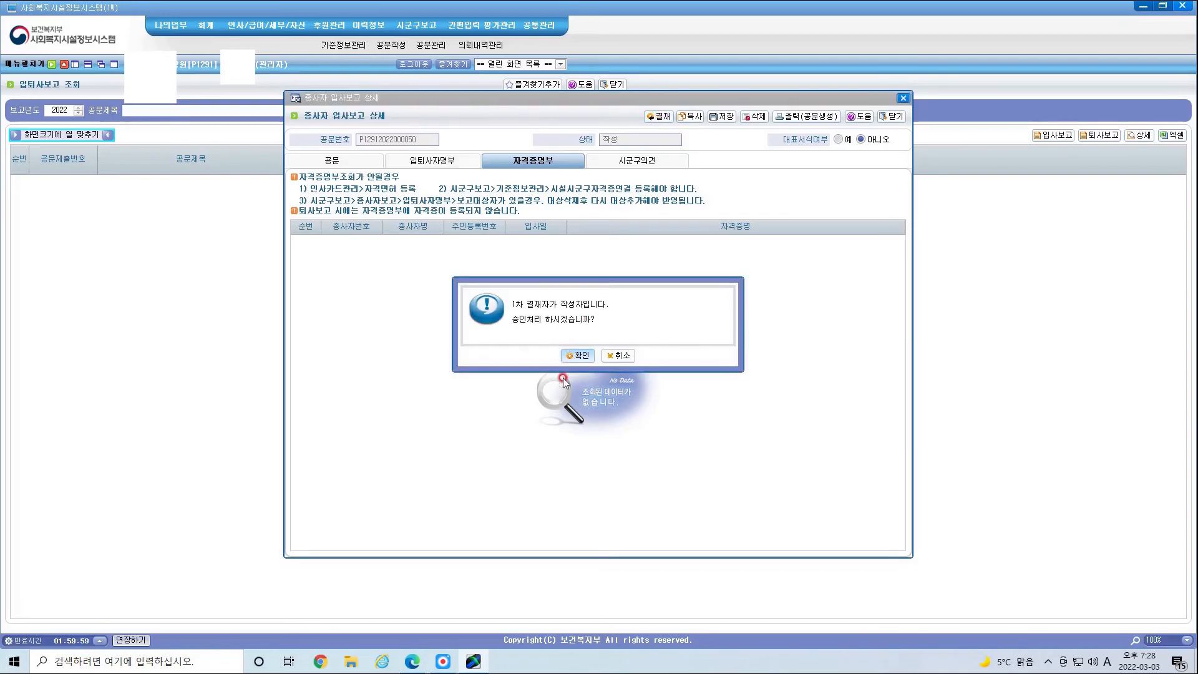
click(577, 356)
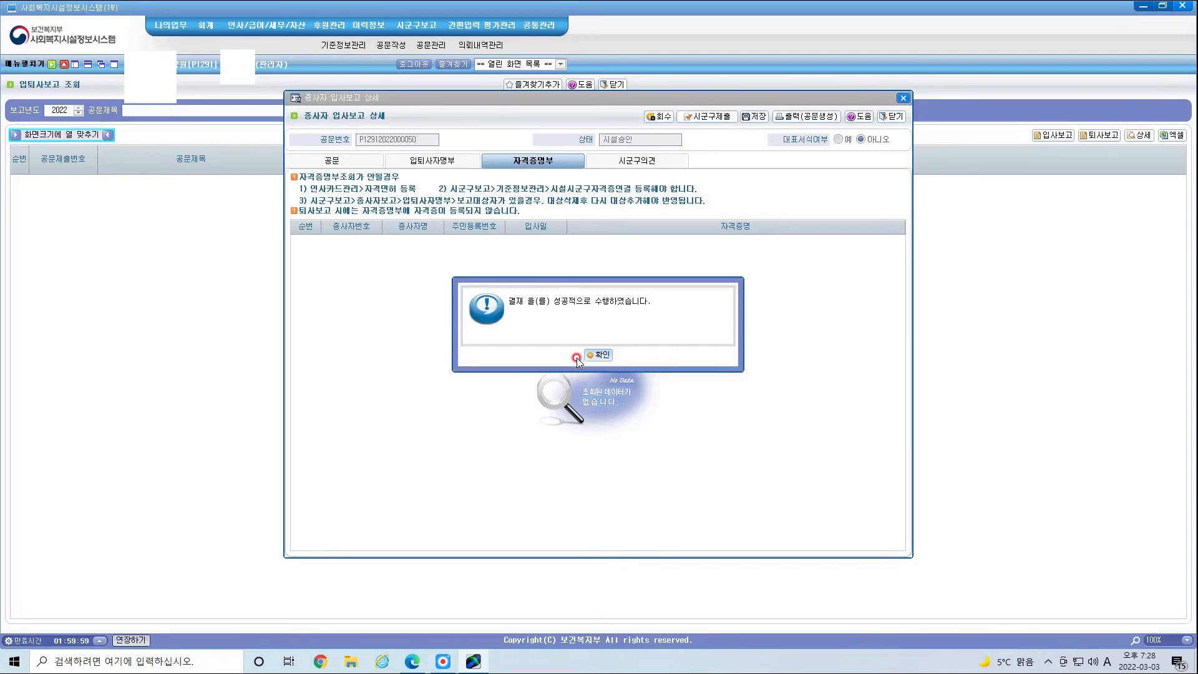
click(600, 355)
click(716, 119)
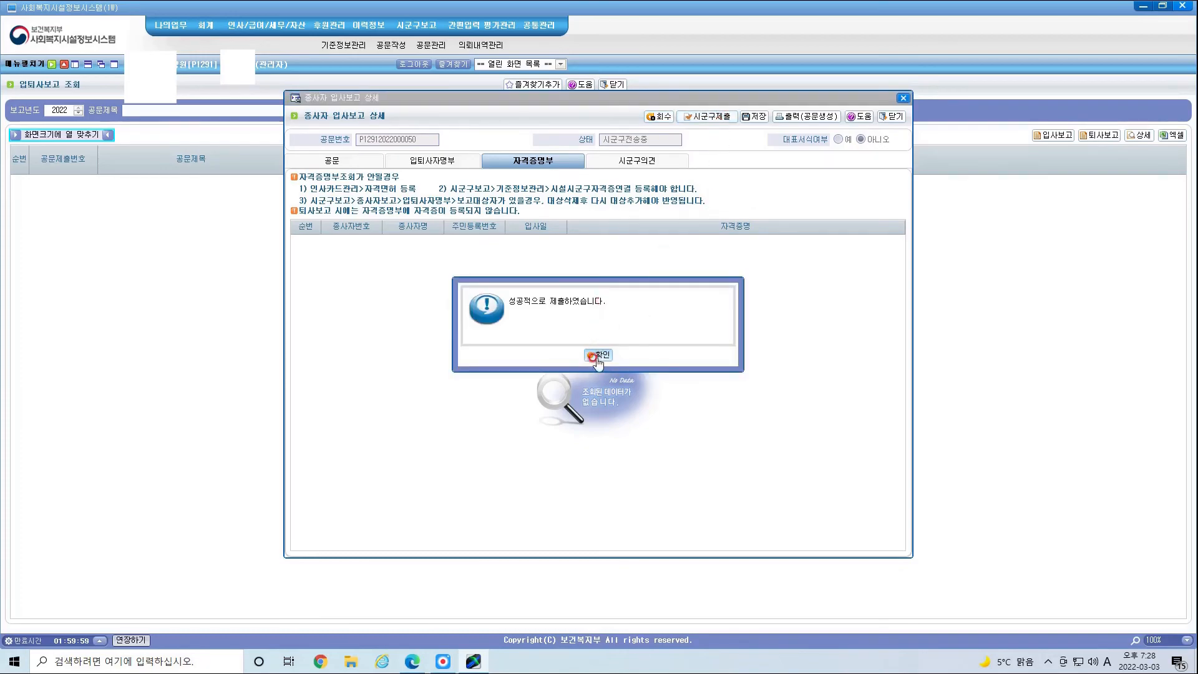
click(594, 357)
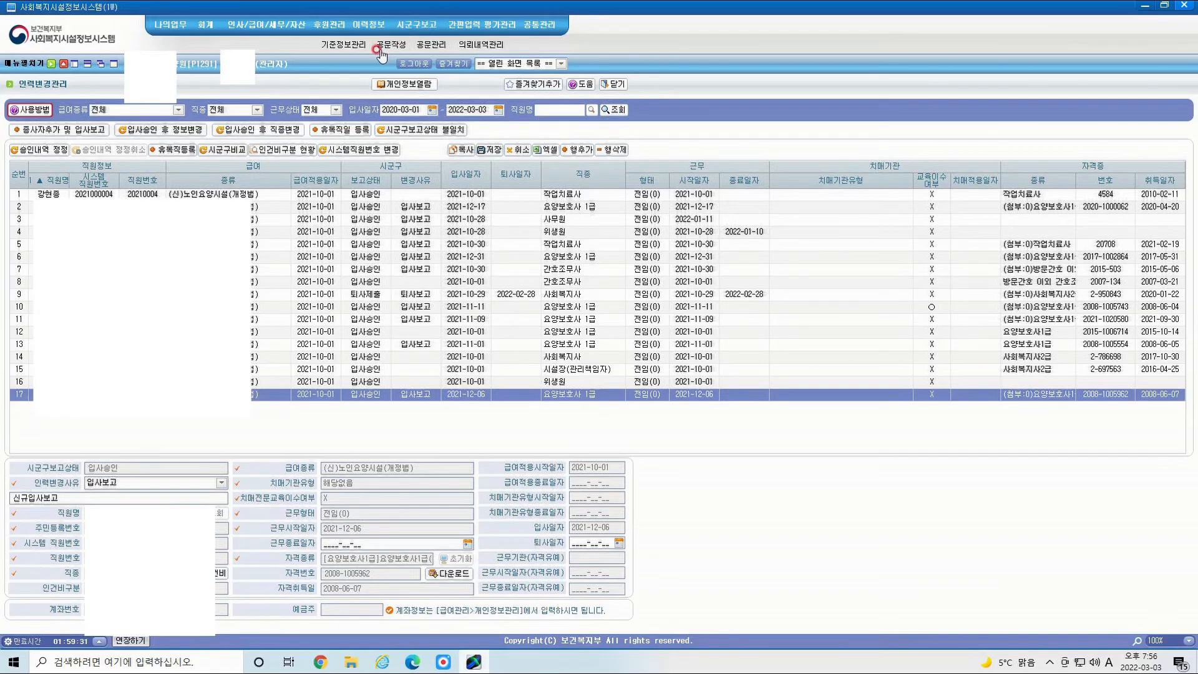
click(378, 48)
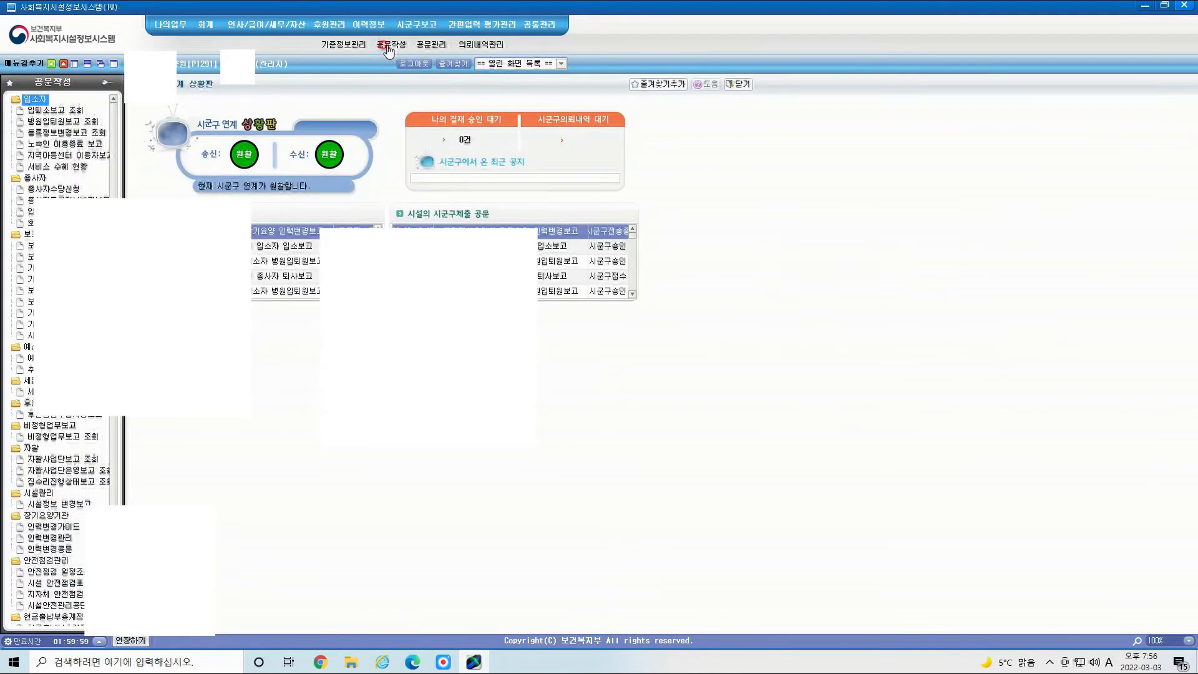
Step: In 인력변경관리, add a change row for the staff member hired 2022-03-01 as 사회복지사
click(62, 188)
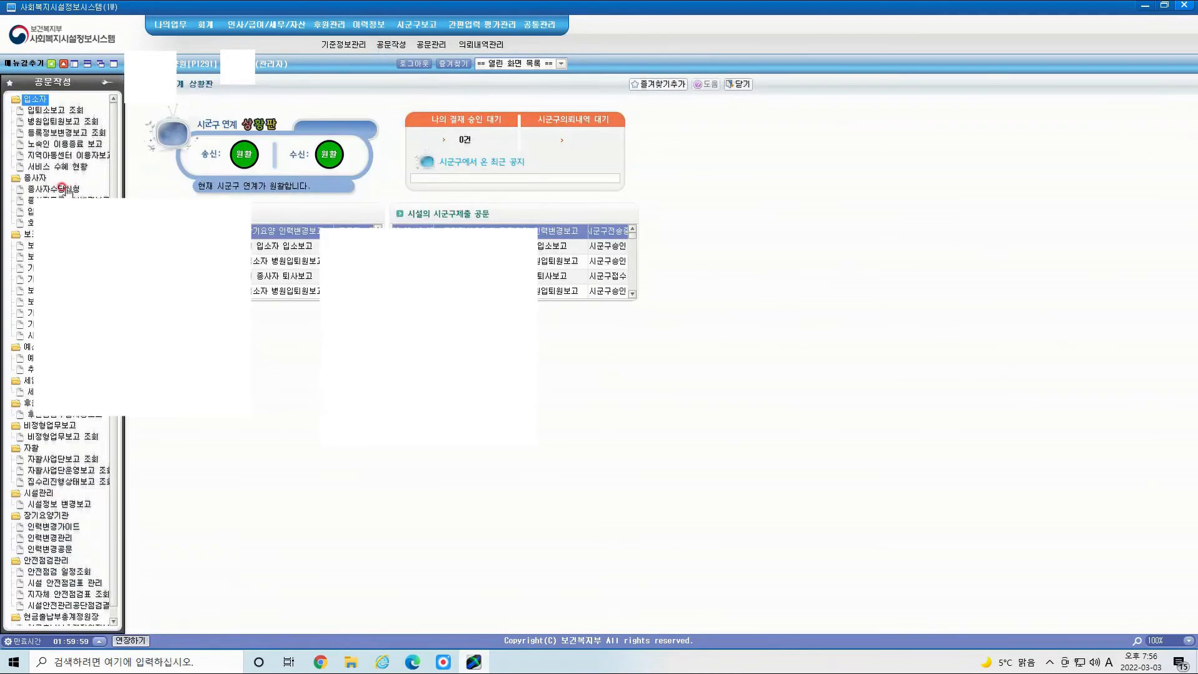
click(56, 538)
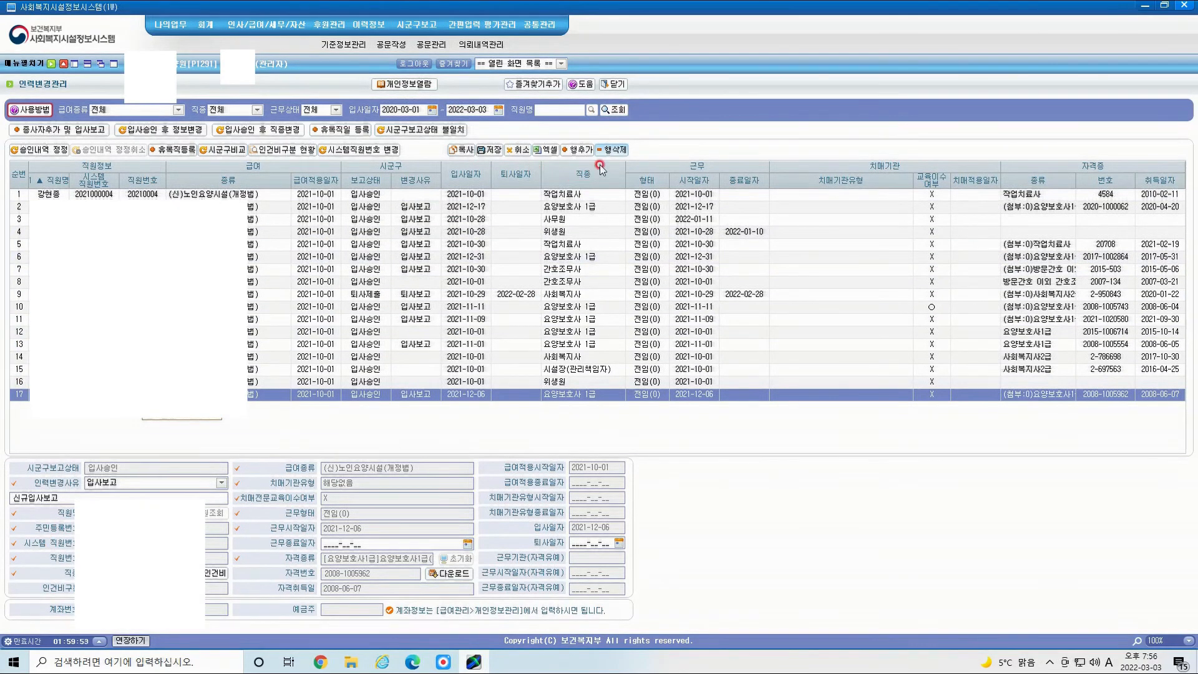
click(585, 152)
click(585, 151)
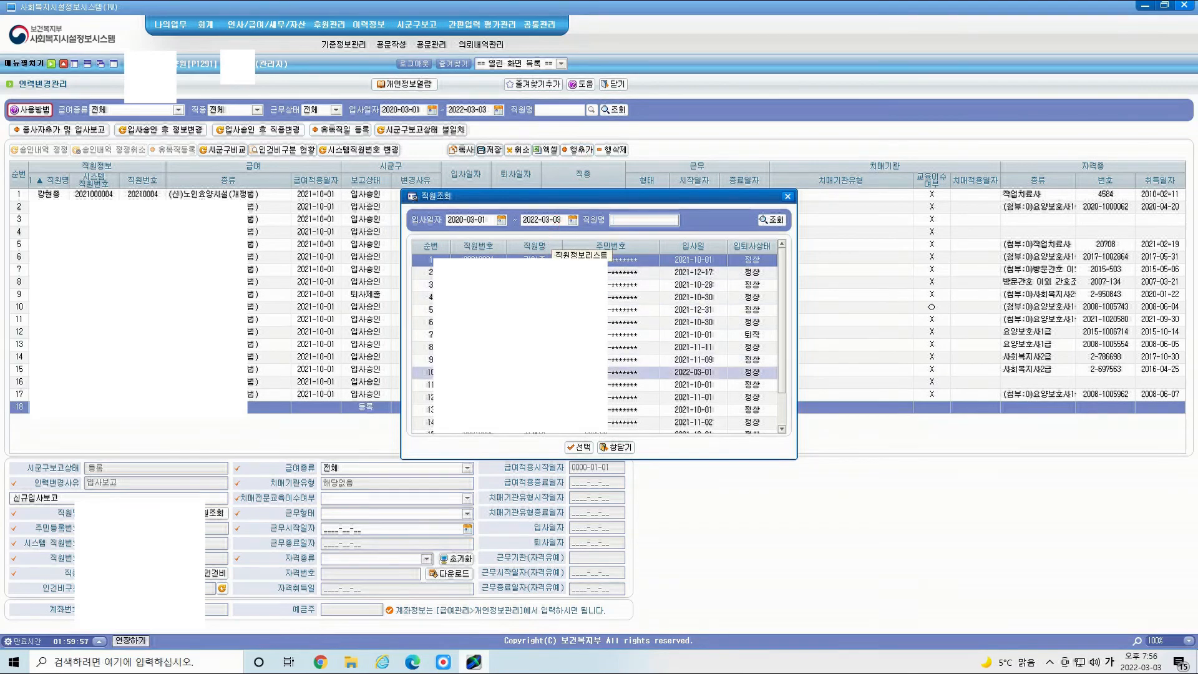
double_click(530, 371)
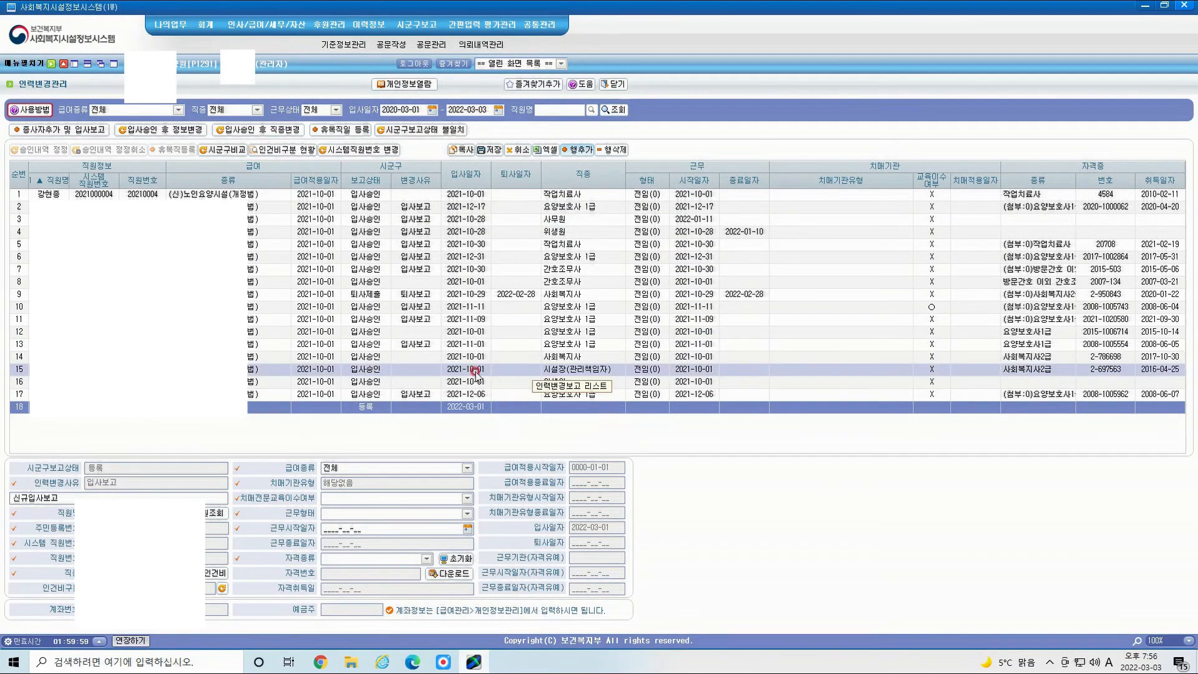
click(100, 495)
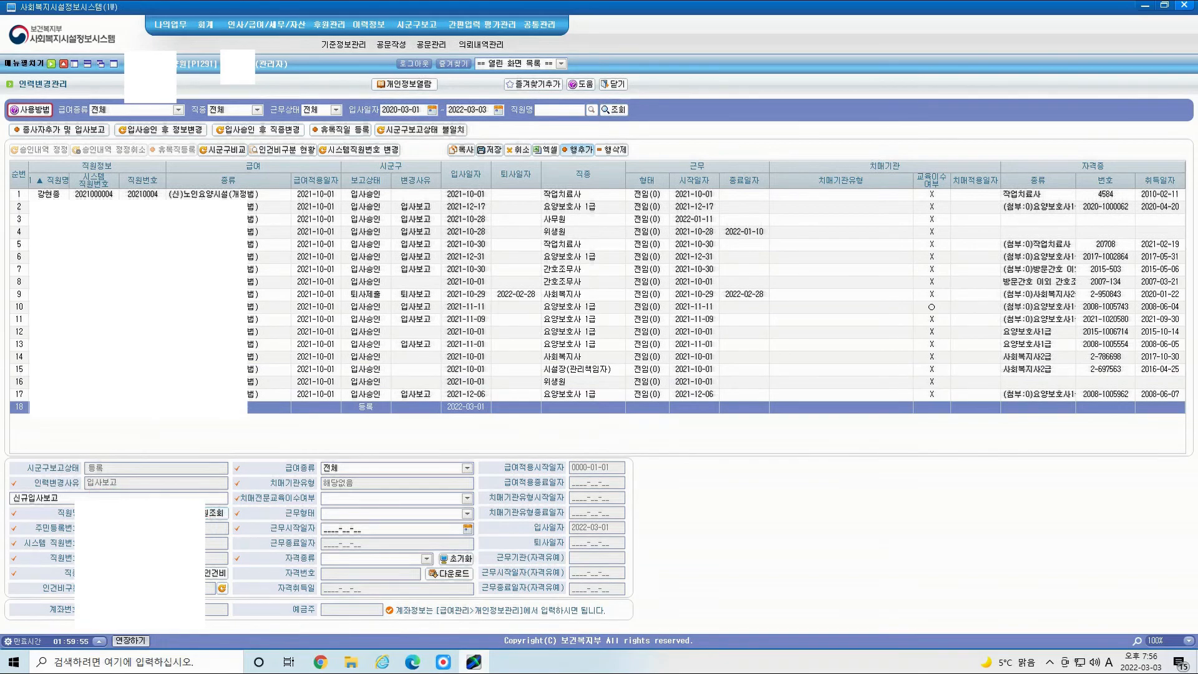
click(172, 573)
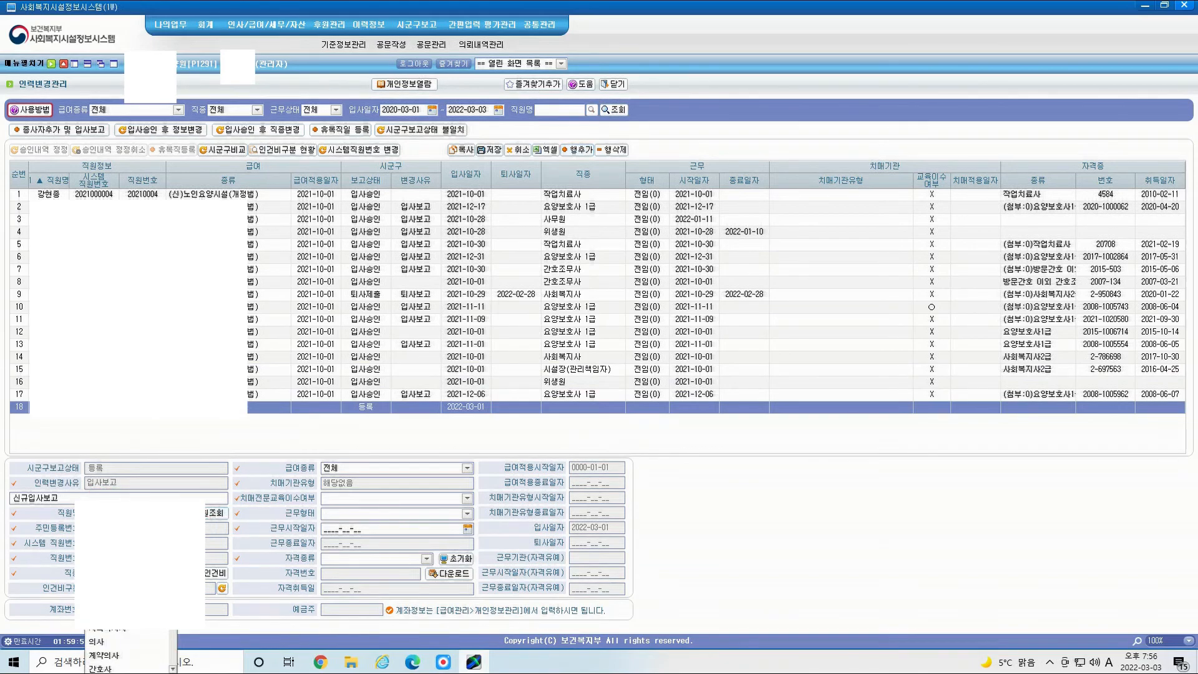
click(130, 628)
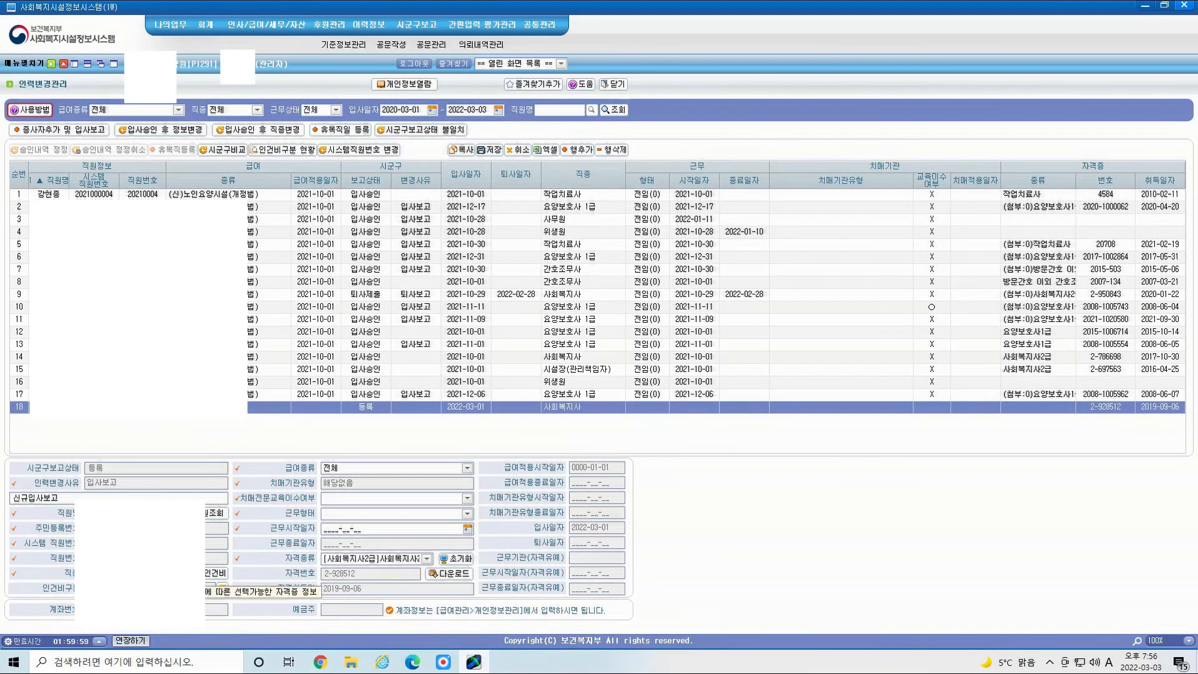
click(222, 587)
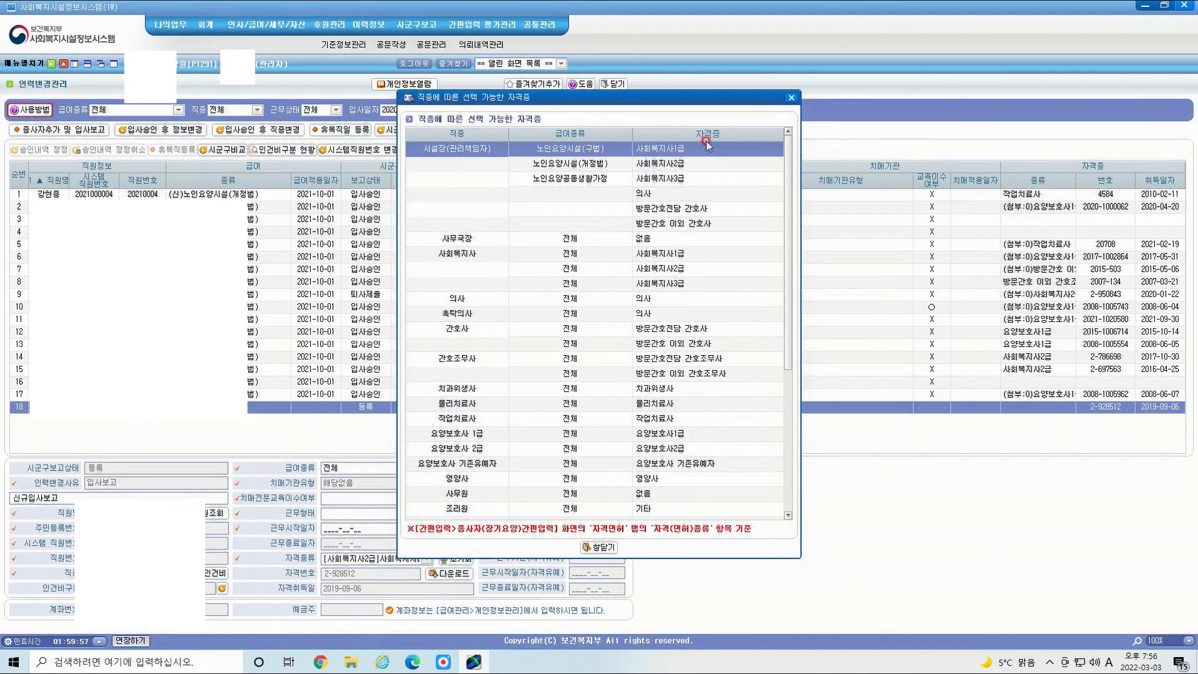
click(790, 97)
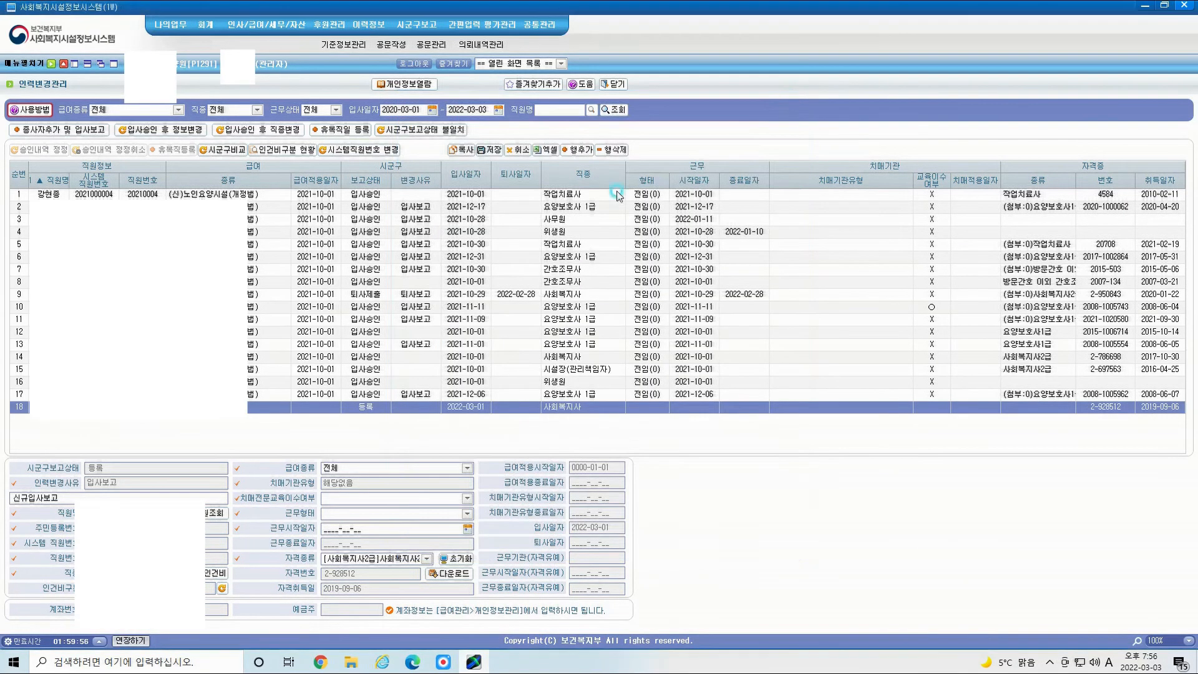
Step: Set dementia training X, benefit (신)노인요양시설(개정법), 전임(0), start 2022-03-01, and save
click(462, 501)
click(356, 524)
click(467, 467)
click(408, 495)
click(407, 515)
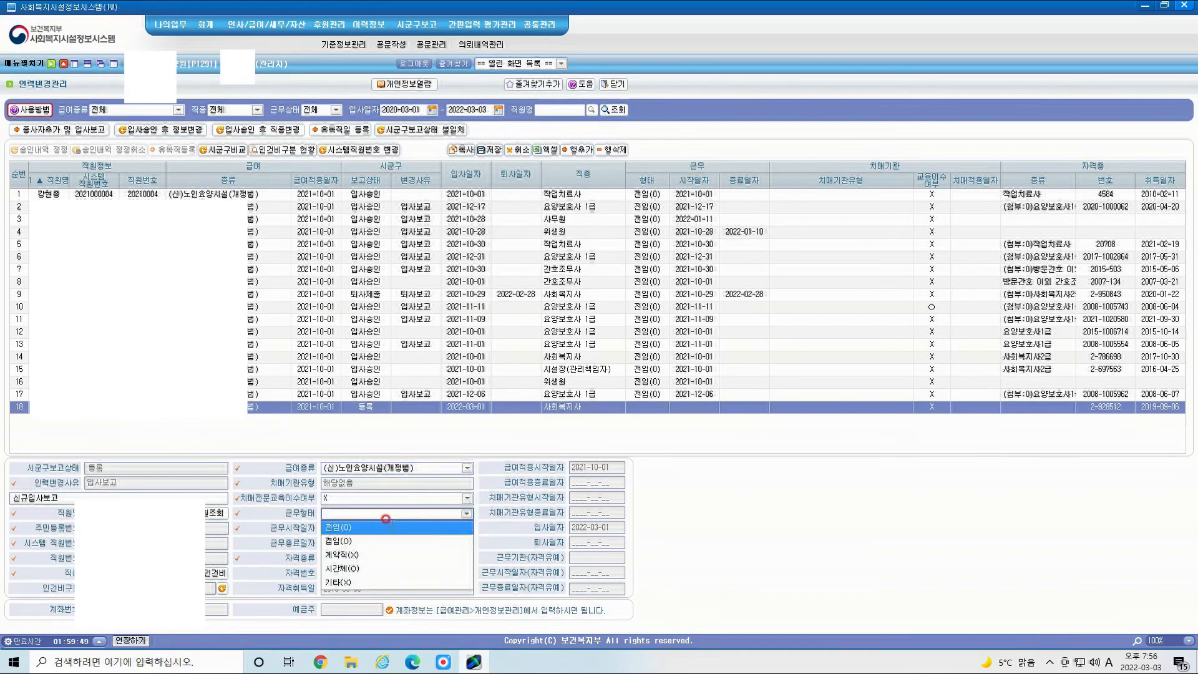
click(338, 534)
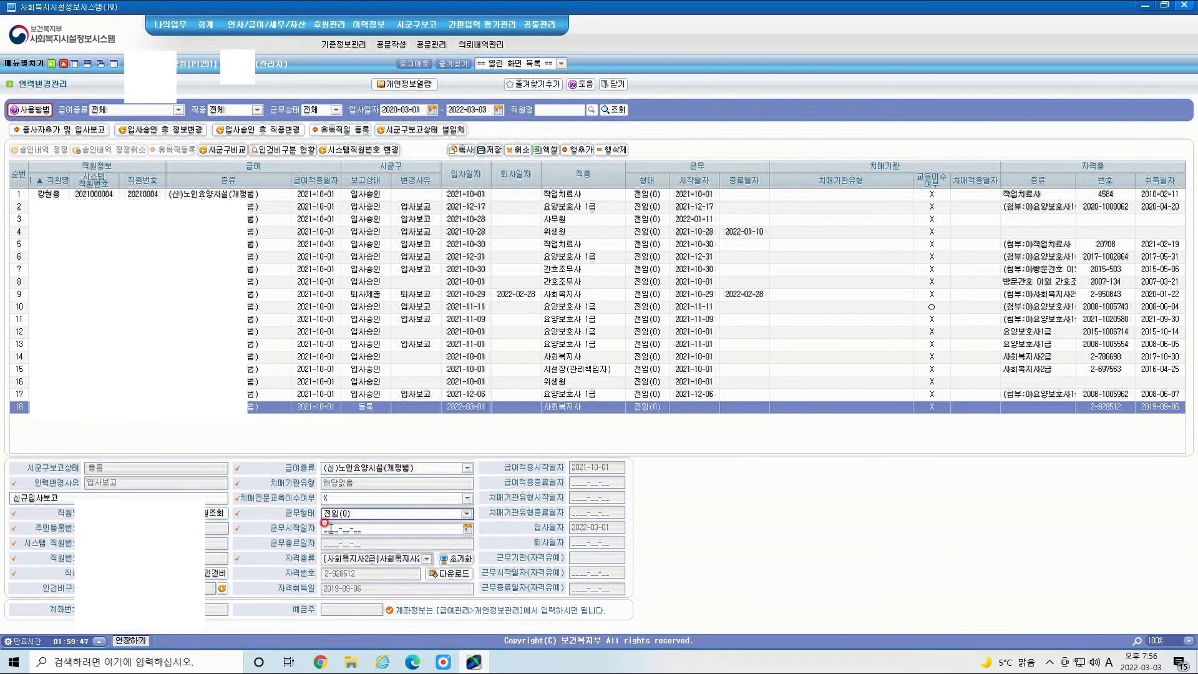
click(325, 529)
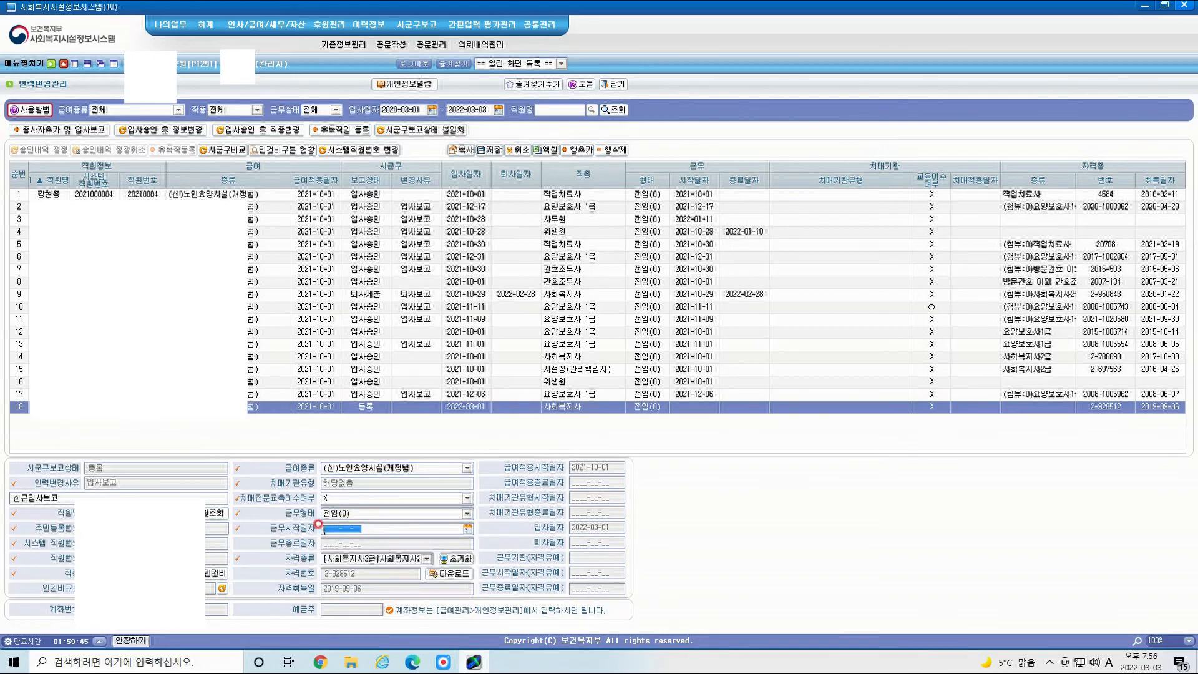
text(2022-03-01)
click(329, 543)
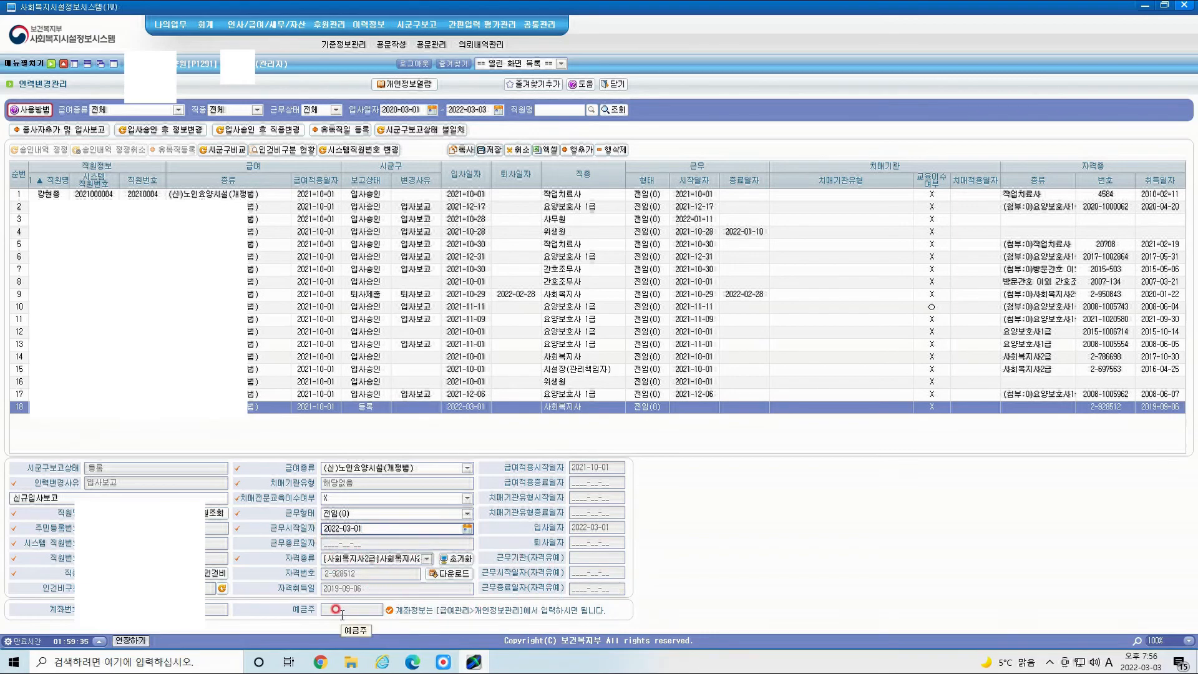
click(490, 150)
click(562, 347)
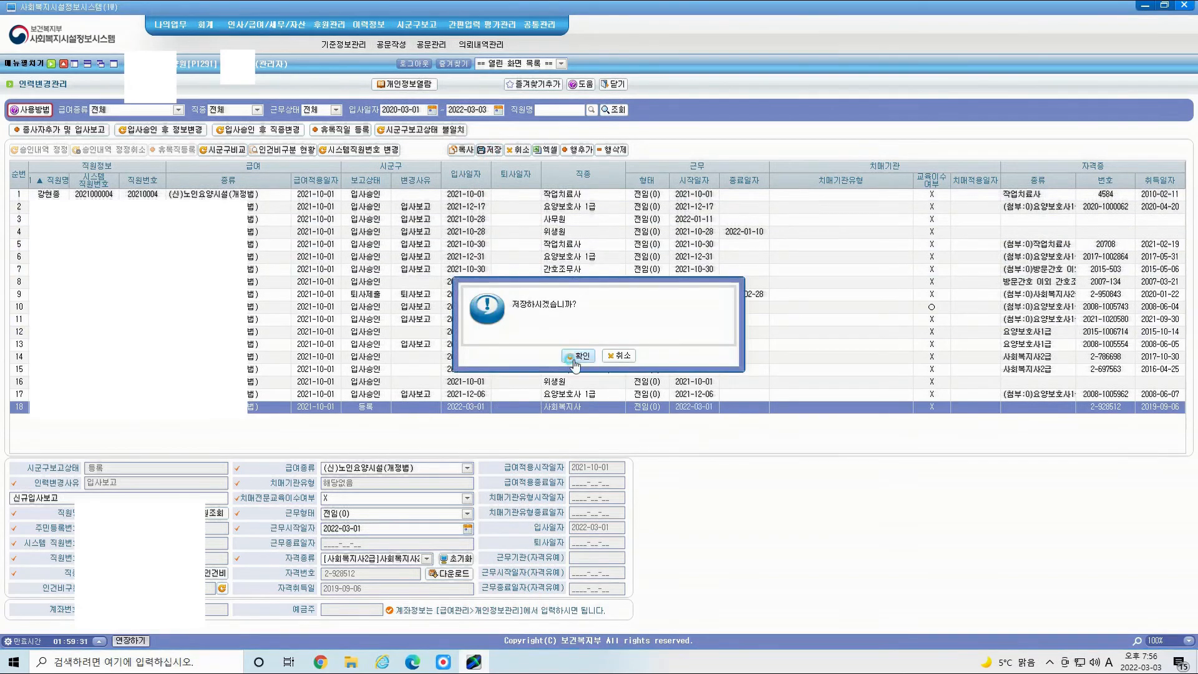
click(591, 358)
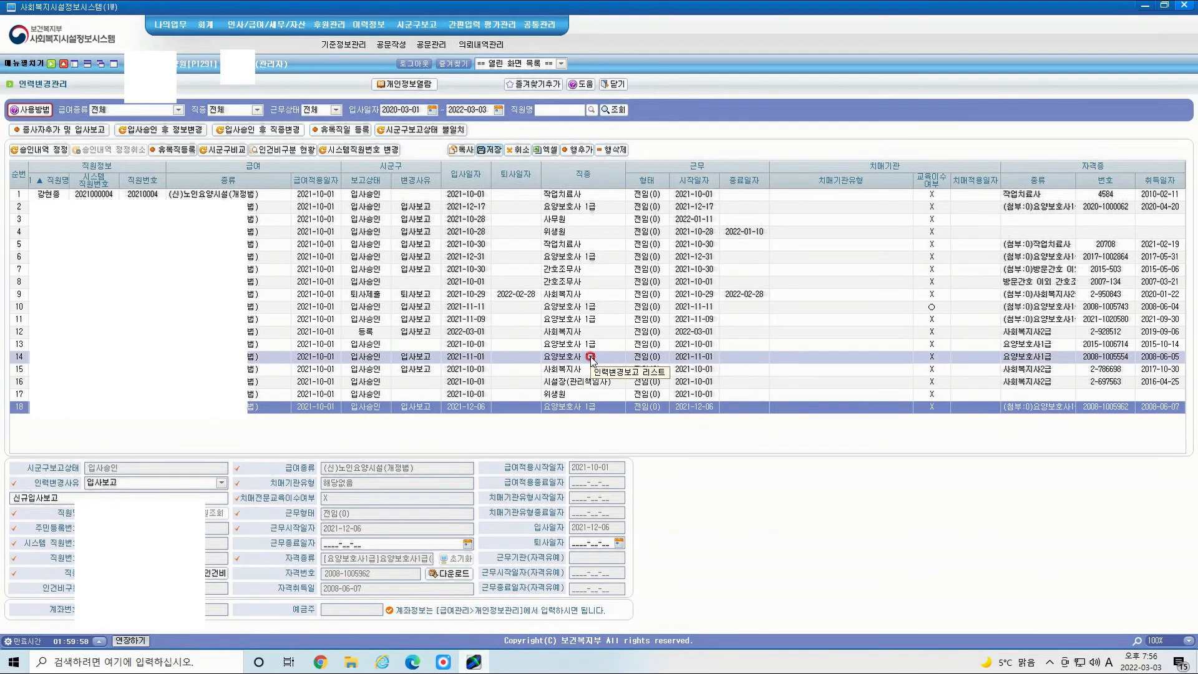
Step: Start a new 인력변경공문 to 노인복지과 for 경기도 화성시, filled from the report template
click(395, 43)
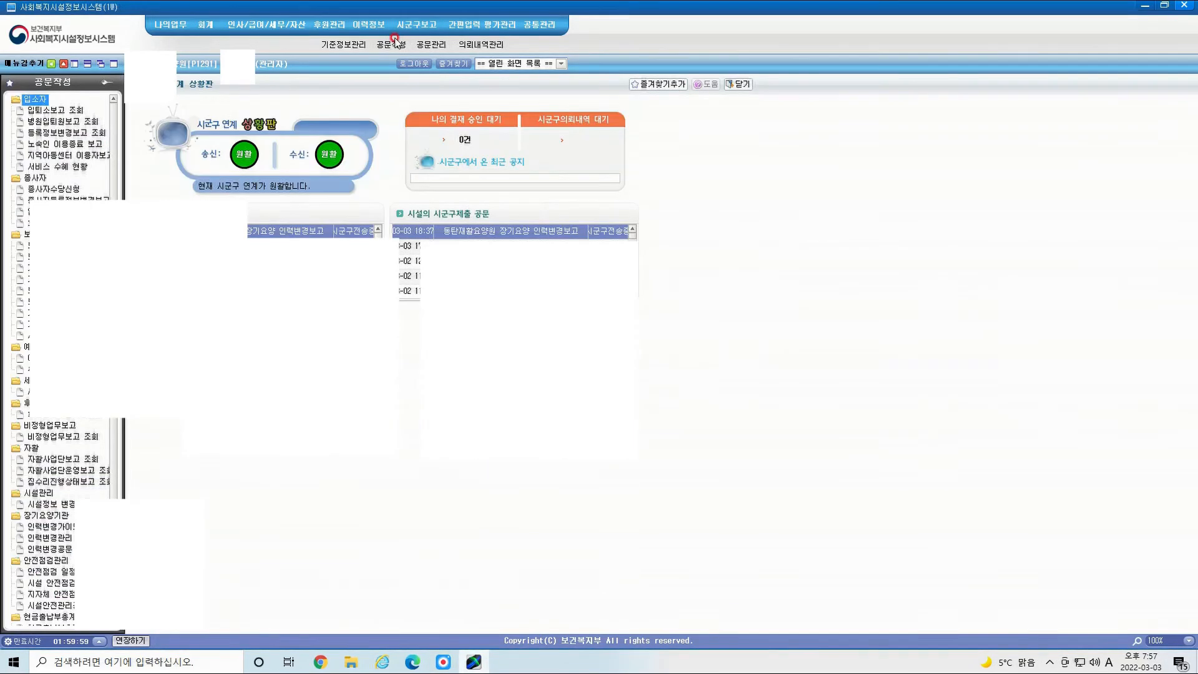
click(63, 551)
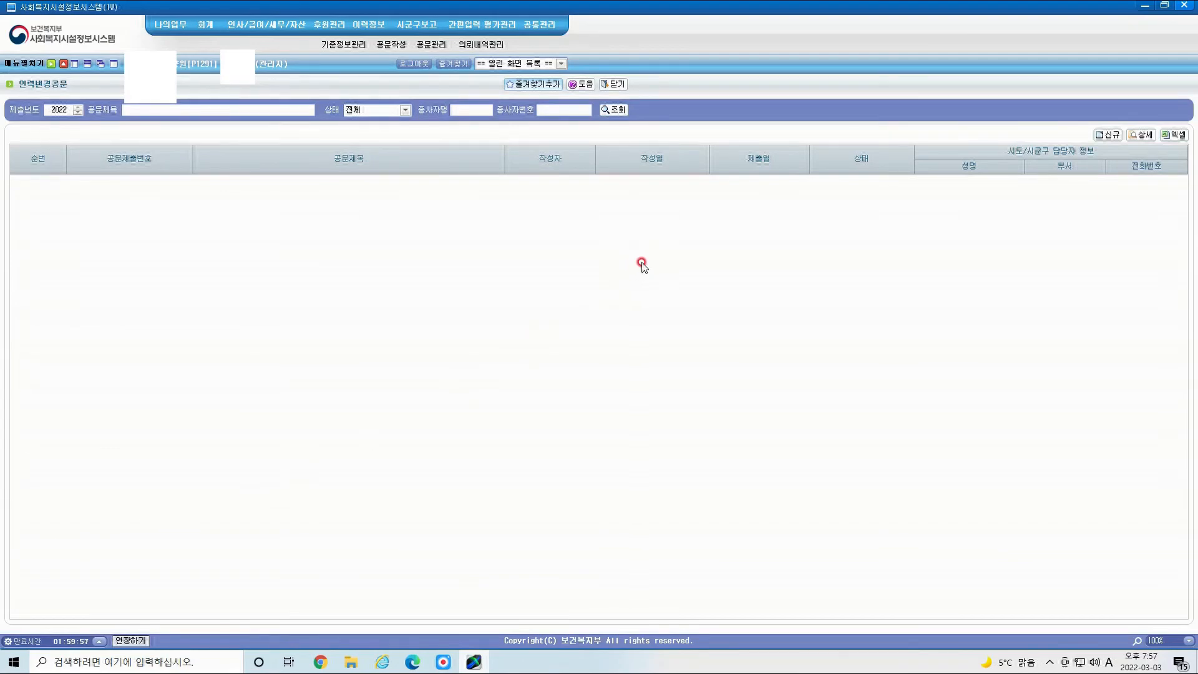
click(1108, 135)
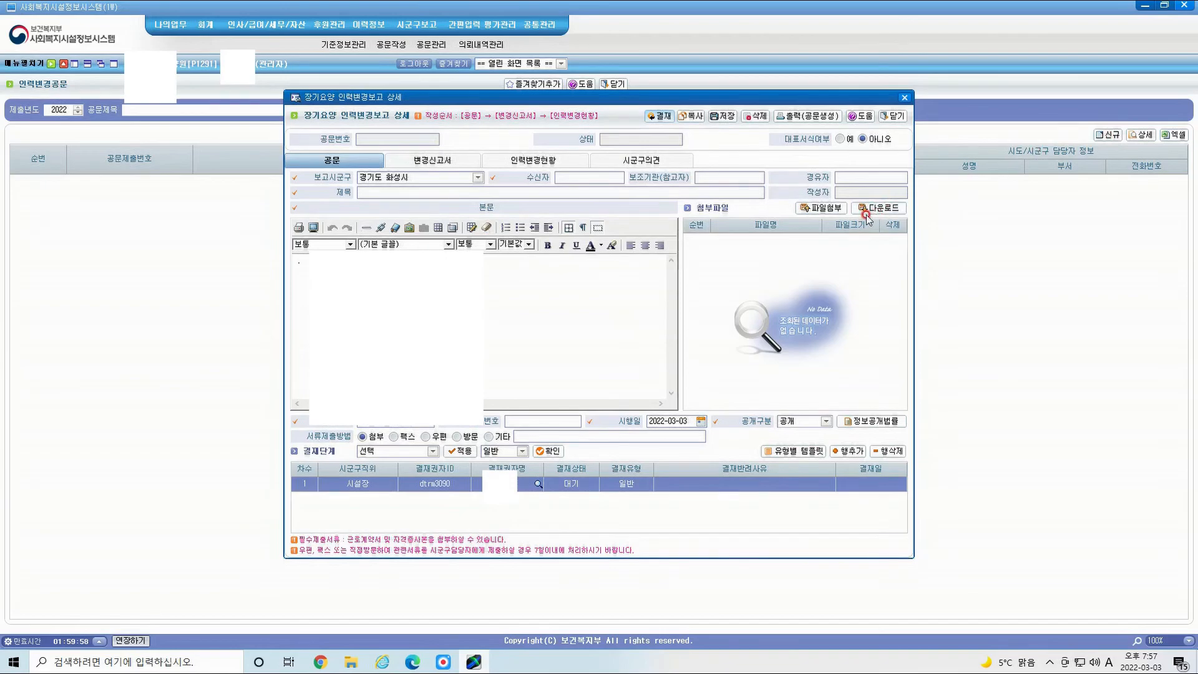
click(477, 178)
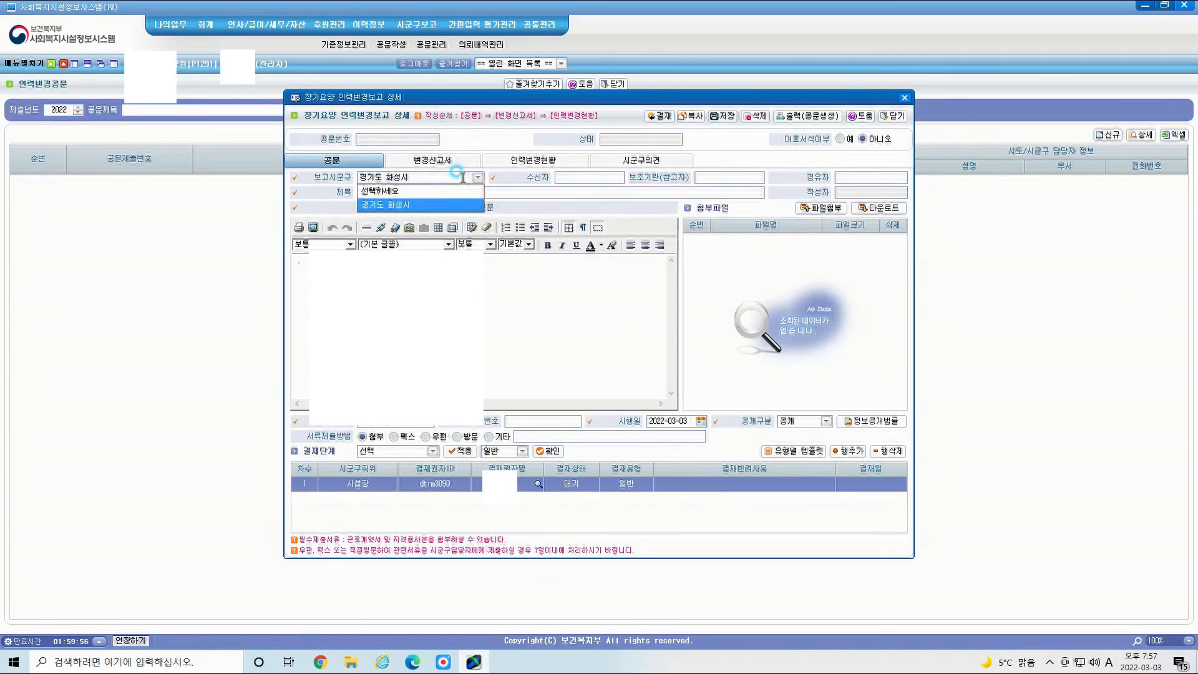
click(431, 200)
click(587, 177)
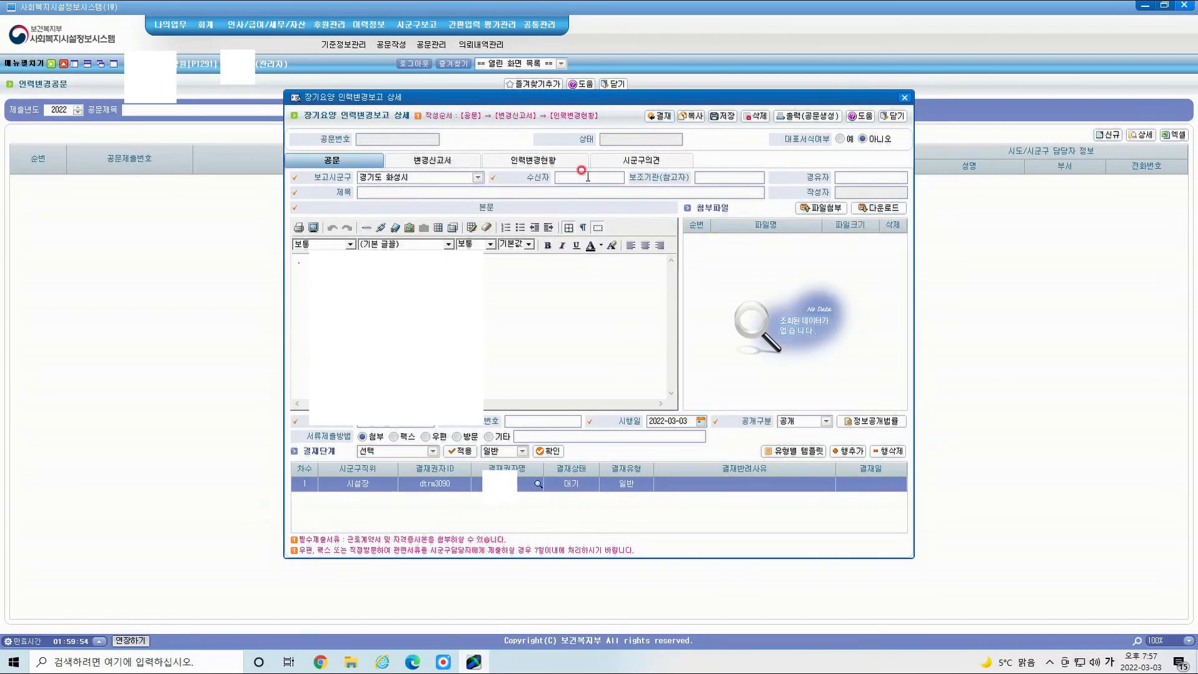
text(노인복지과)
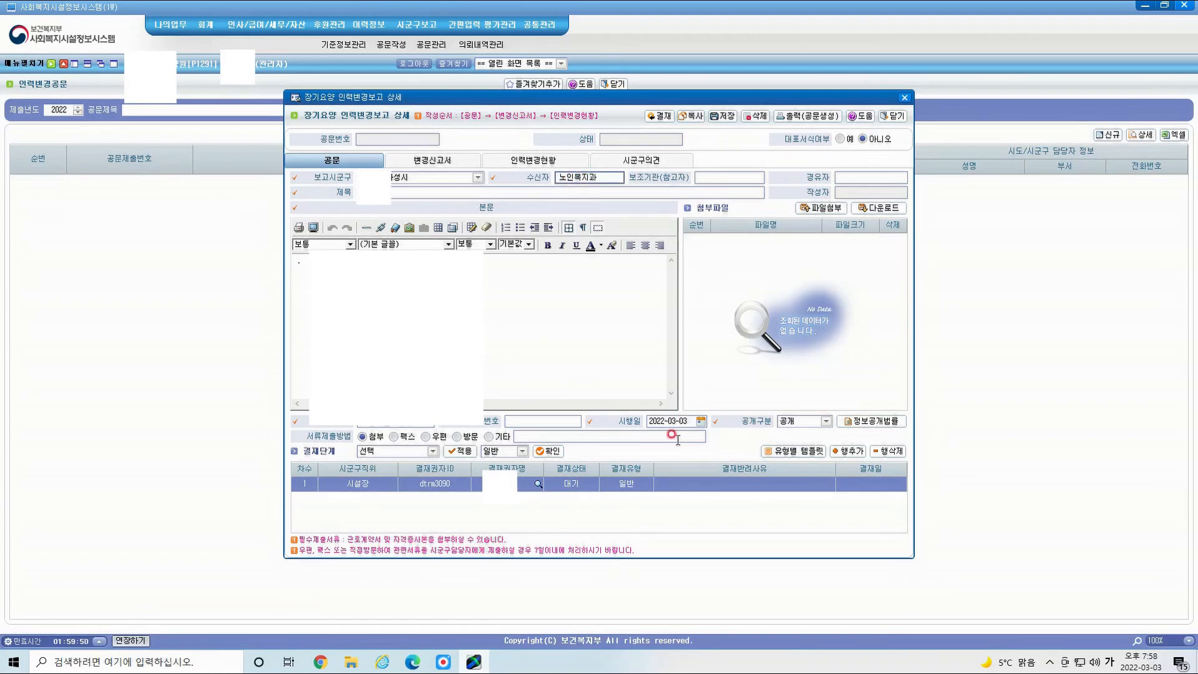
click(773, 450)
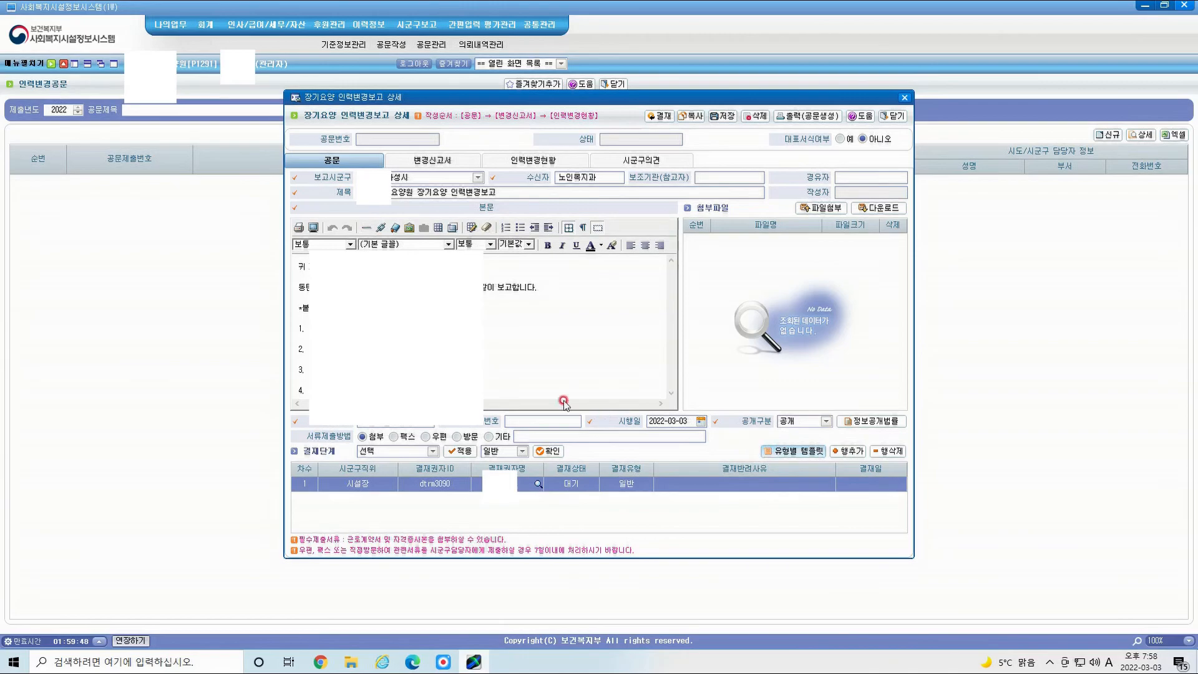
Step: Delete unused body lines 3–4, set number 20220303-4, attach the PDFs and save
click(307, 328)
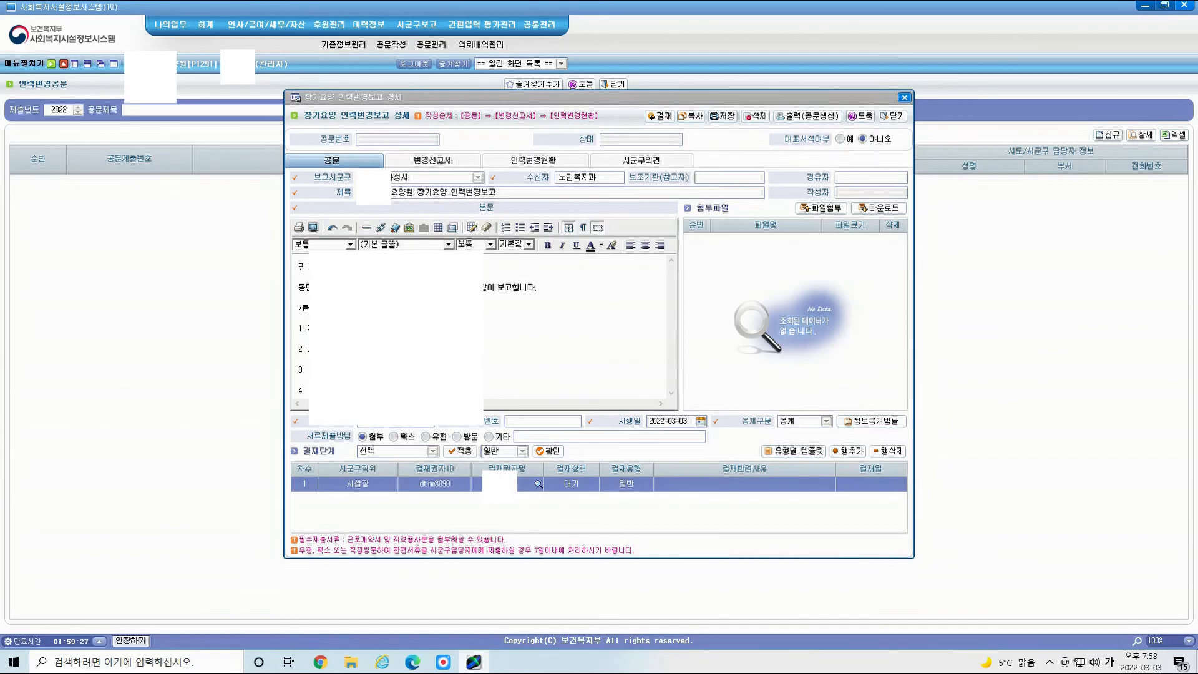
drag(307, 388, 293, 363)
key(Delete)
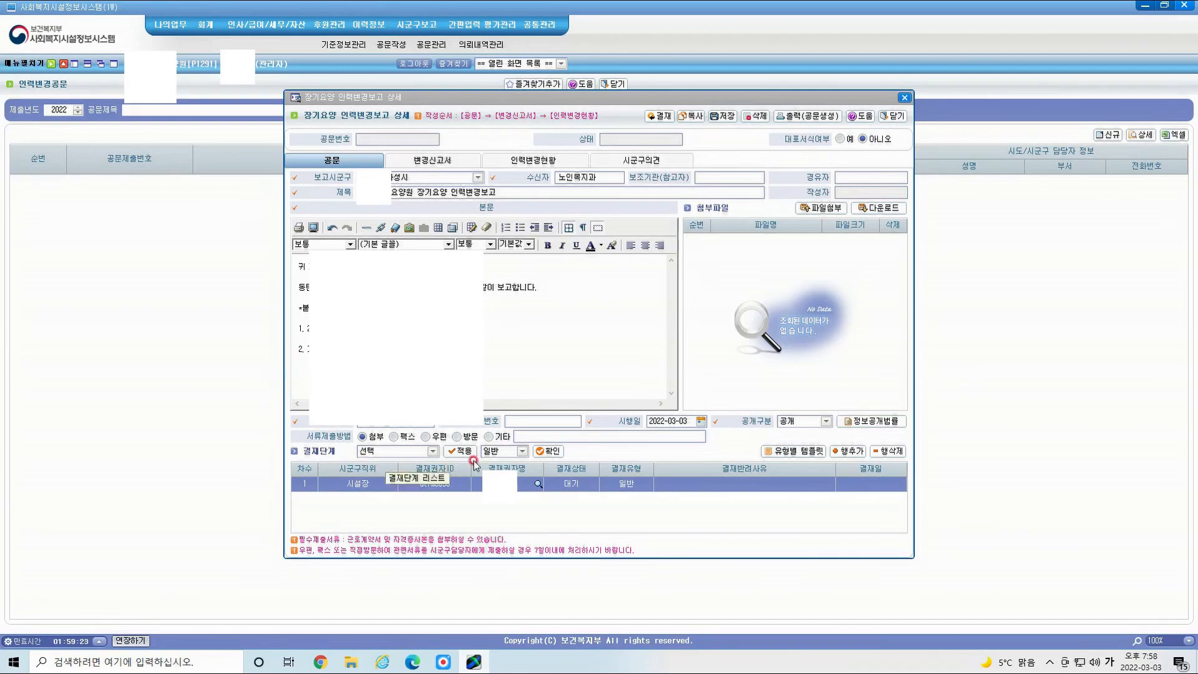
click(537, 415)
text(2)
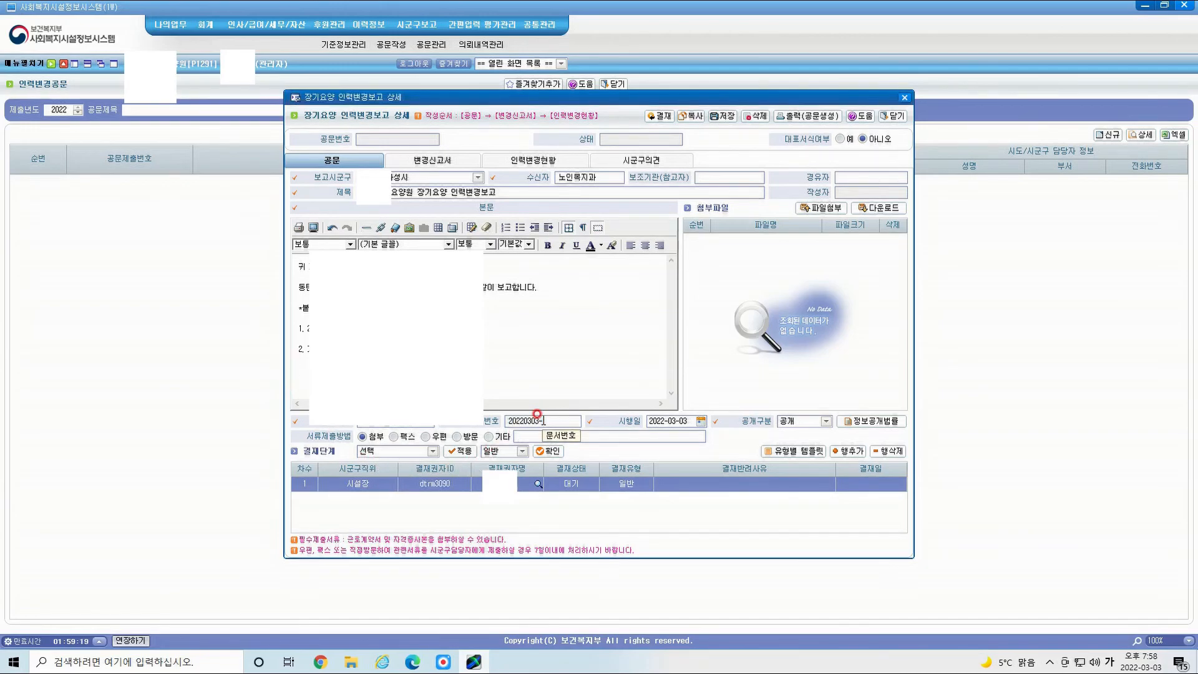
text(0220303-4)
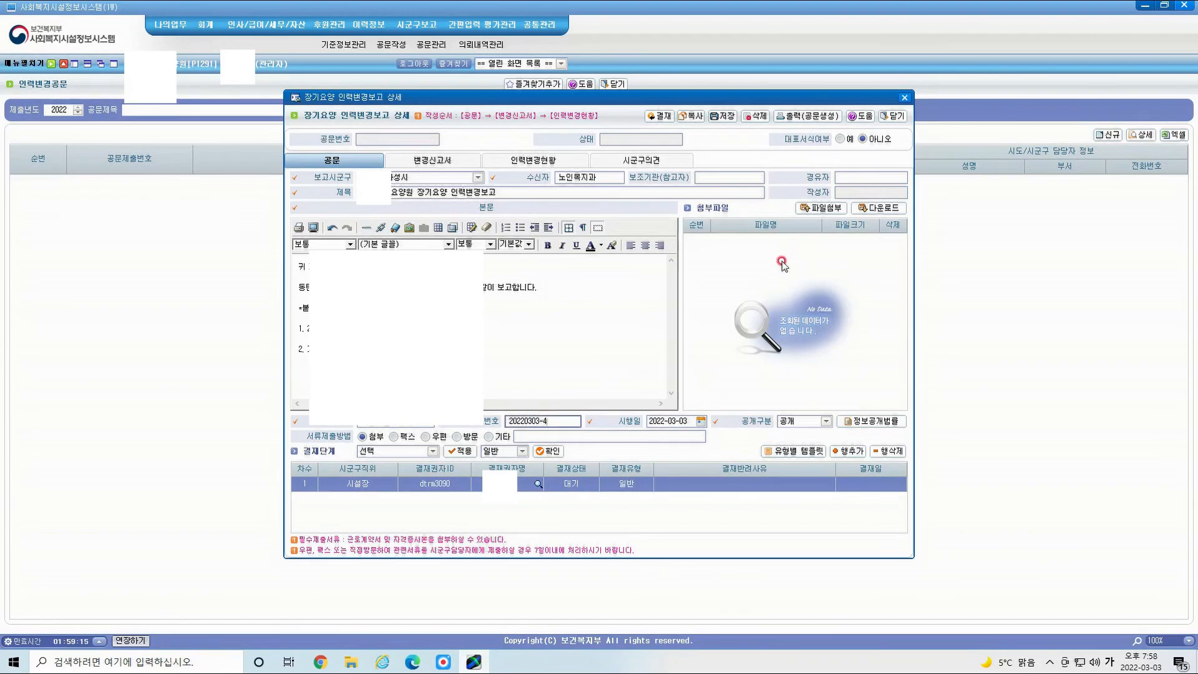
click(820, 209)
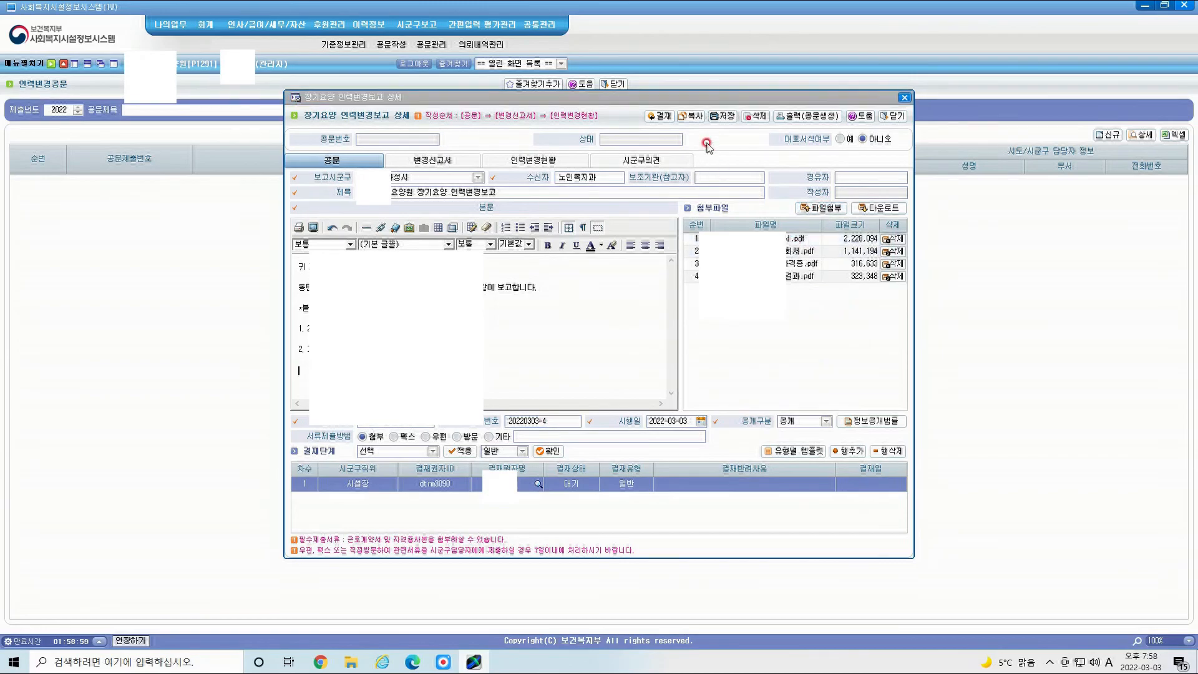
click(719, 118)
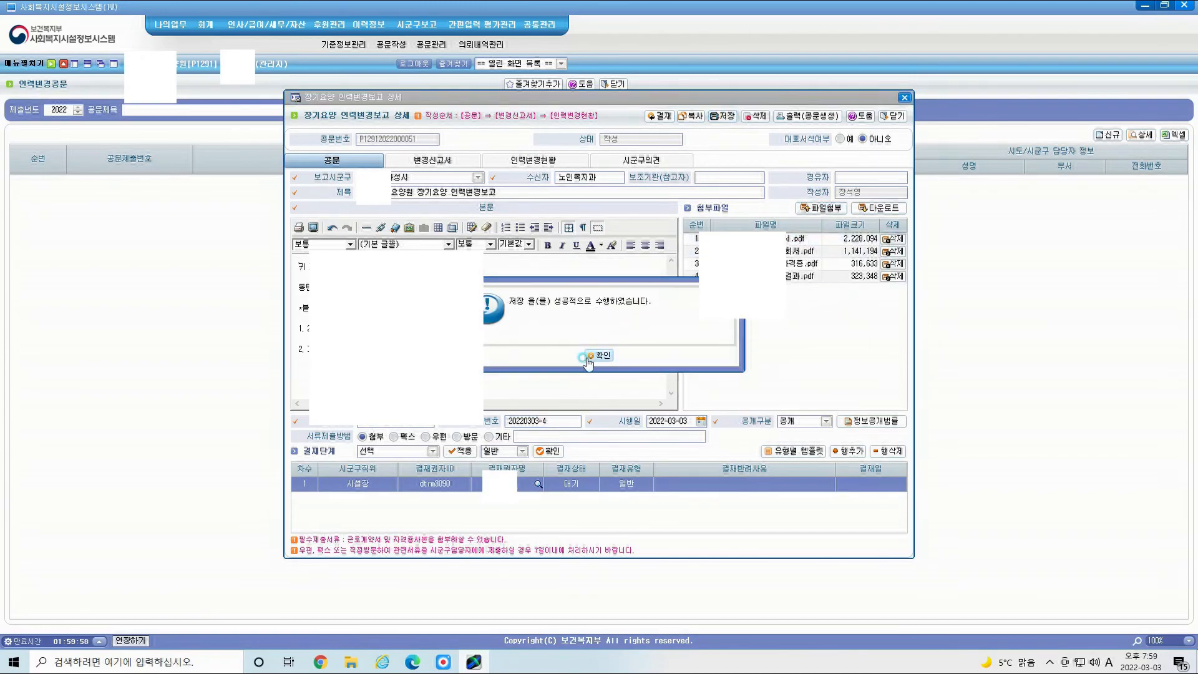
click(587, 361)
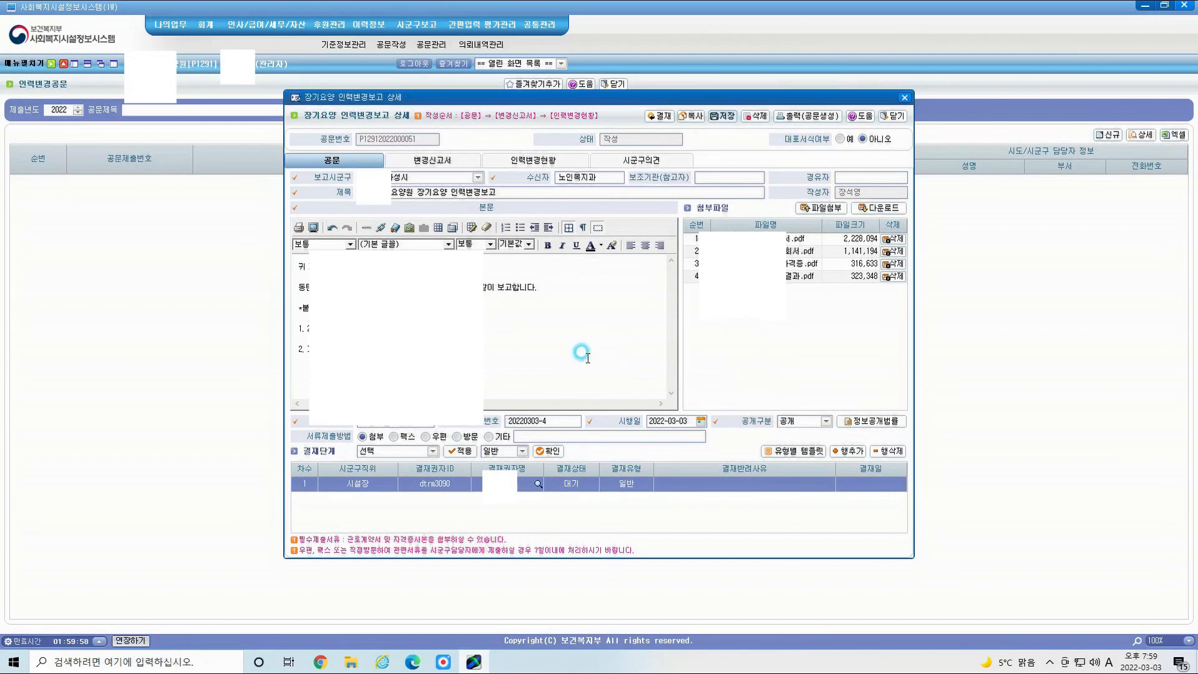
Step: Add a change row on the 변경신고서 form describing a 사회복지사 신규 입사
click(433, 161)
click(555, 363)
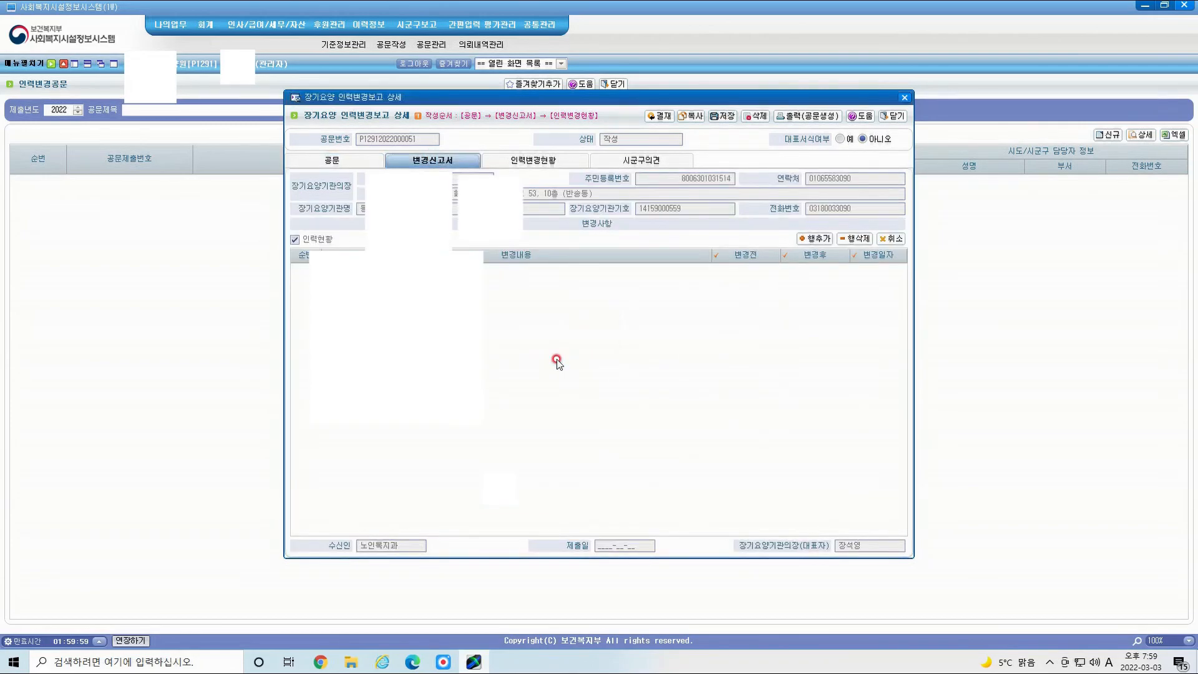
click(814, 238)
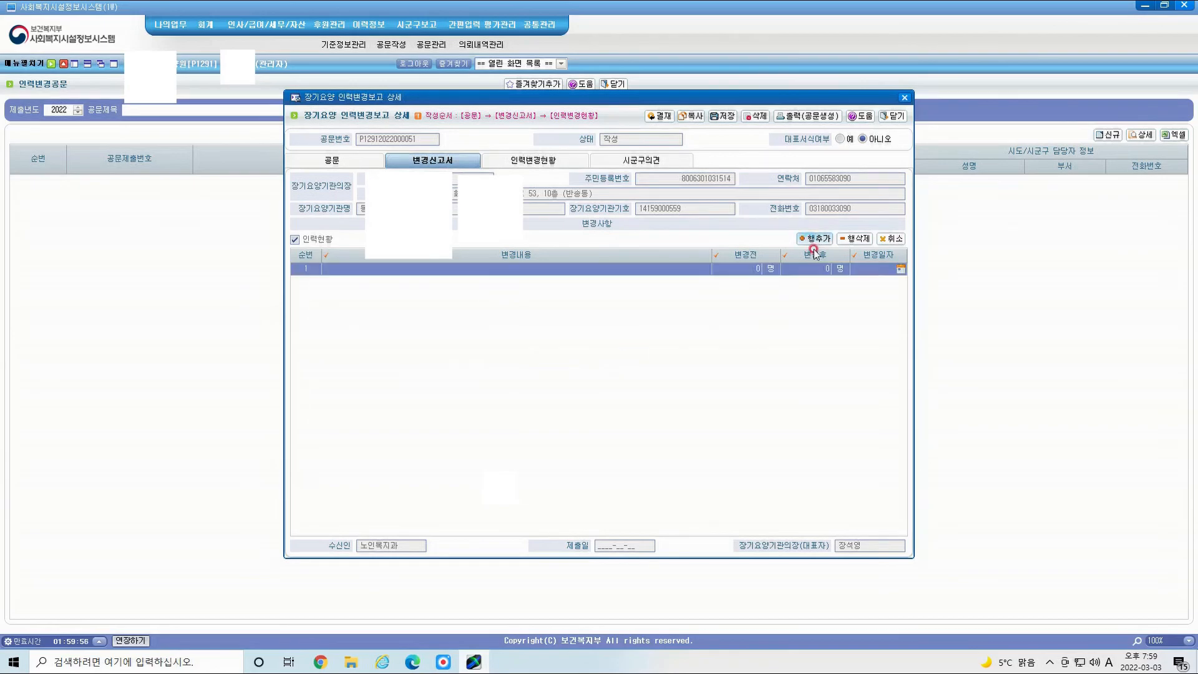
click(425, 269)
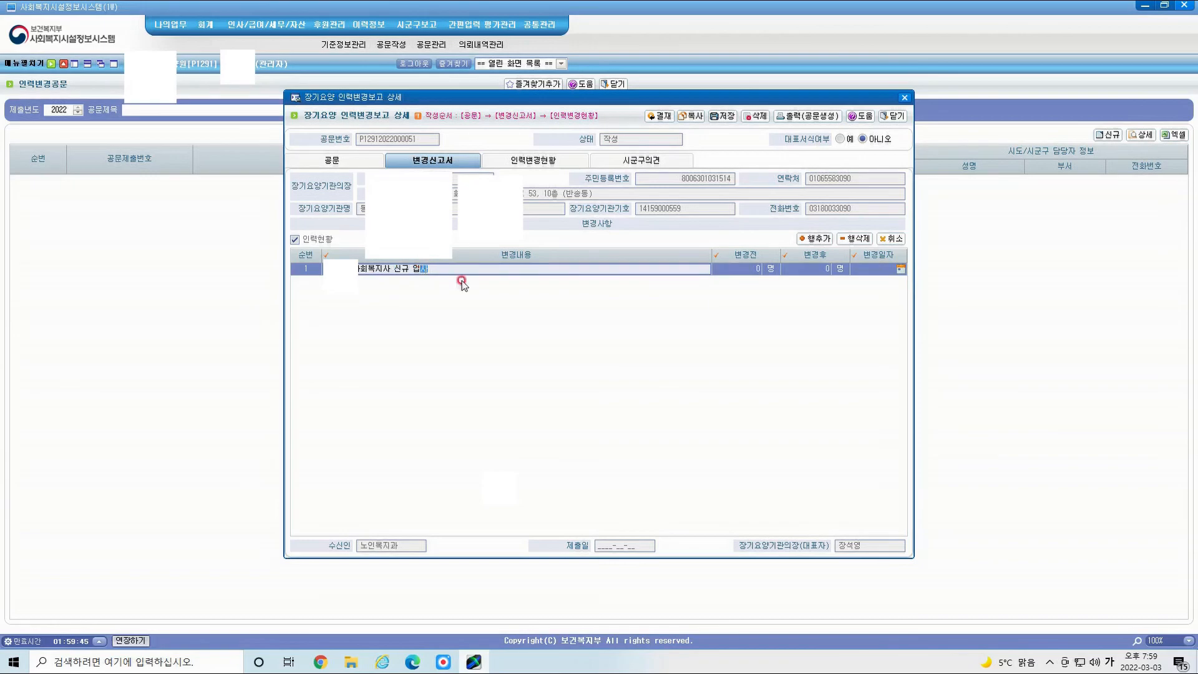
Step: Set the row's headcount from 0 to 1, dated 2022-03-01, and save the report
click(753, 269)
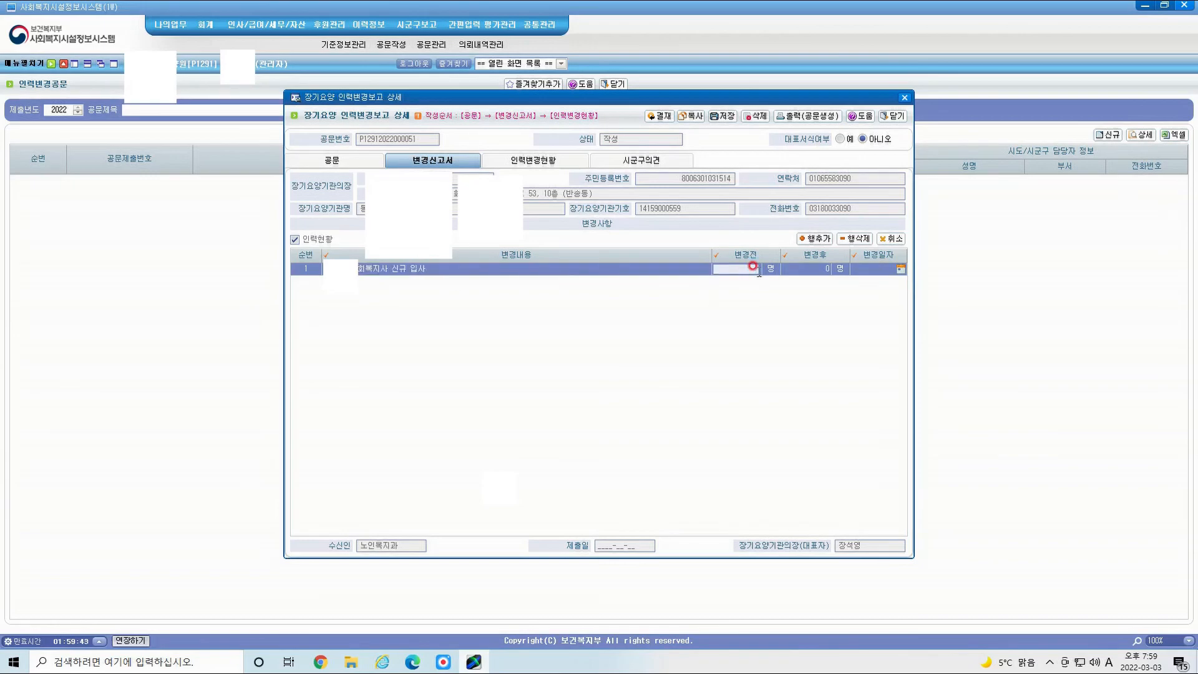
click(818, 269)
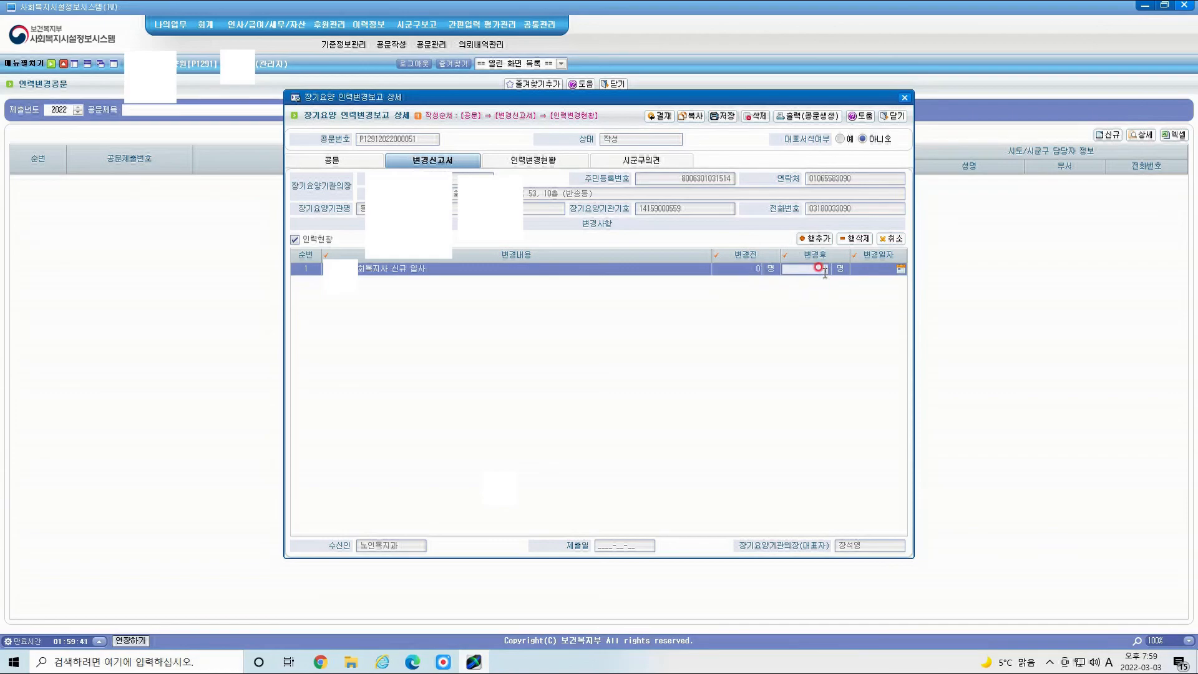
text(1)
click(846, 316)
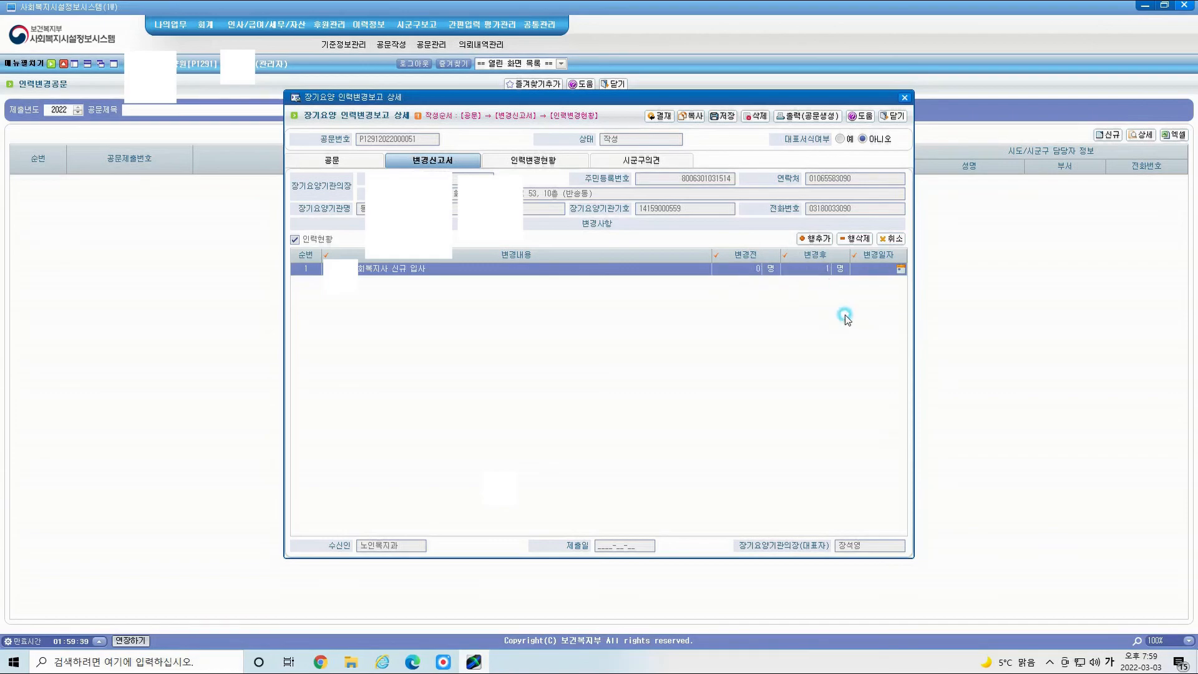
click(880, 270)
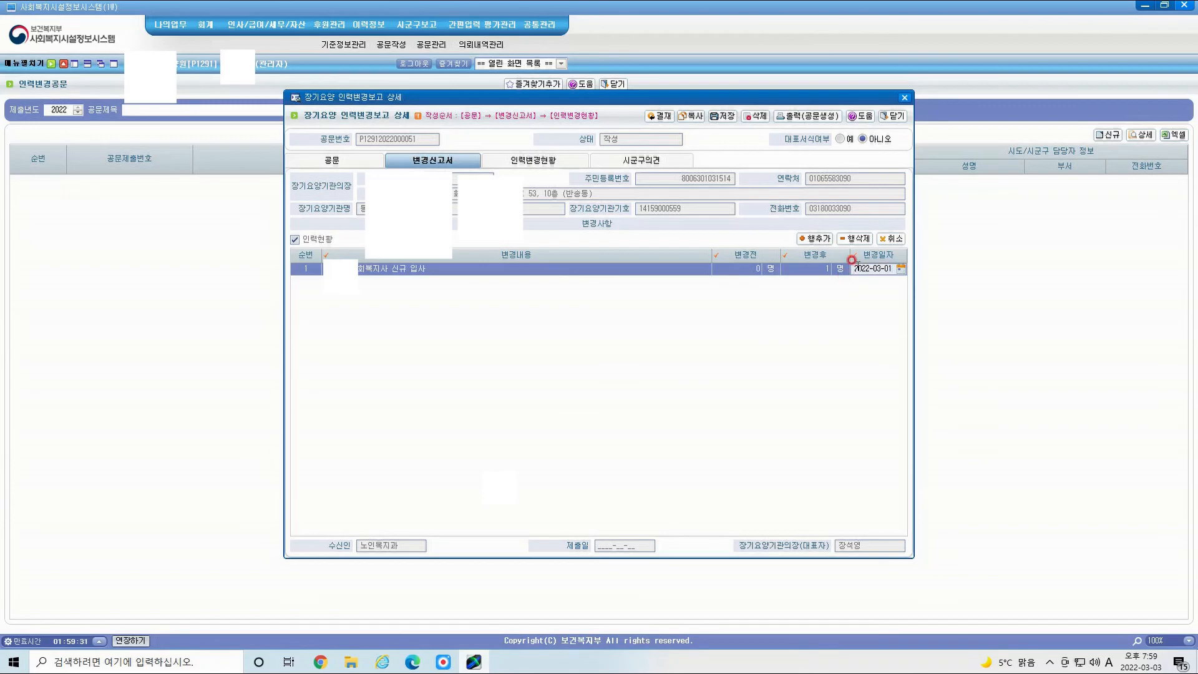
click(723, 119)
click(600, 355)
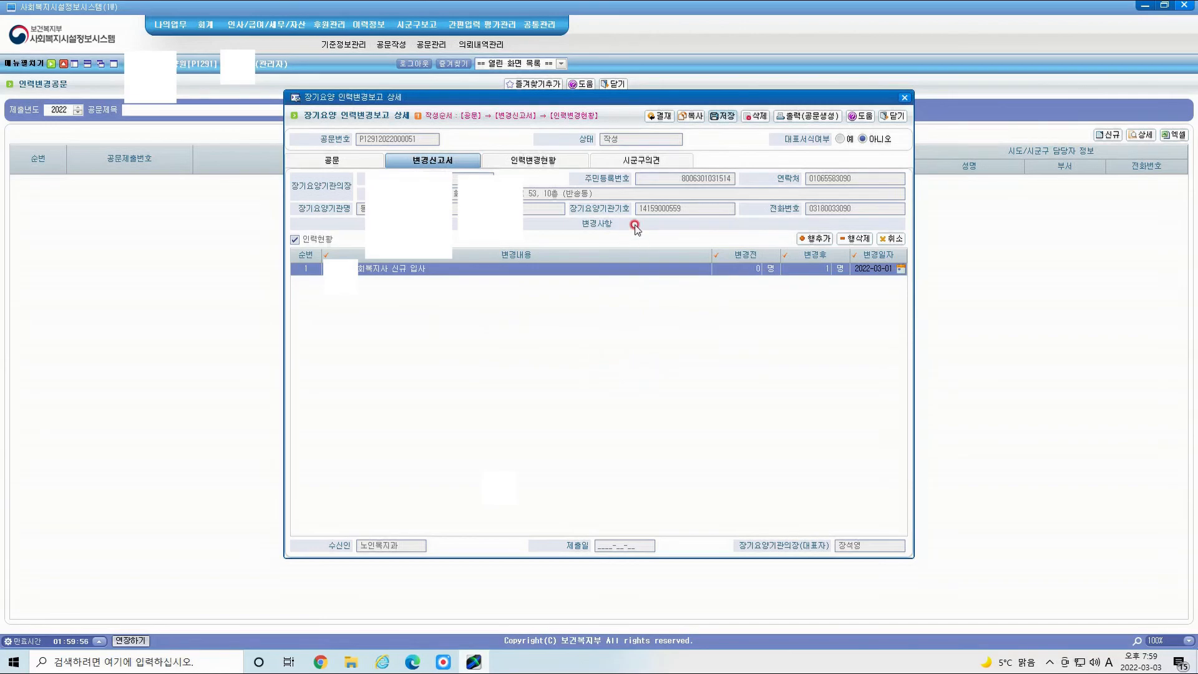
Step: Search the 인력변경현황 records and add the new employee in row 18 to the report list
click(543, 161)
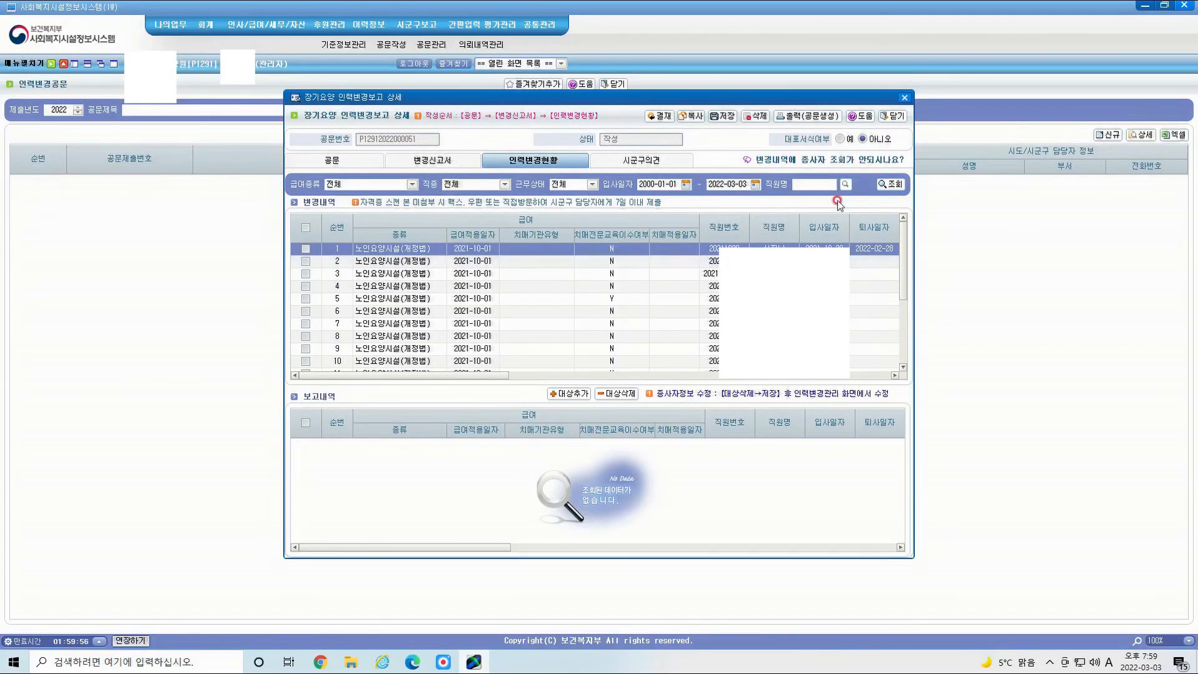
click(892, 184)
scroll(560, 234, down, 3)
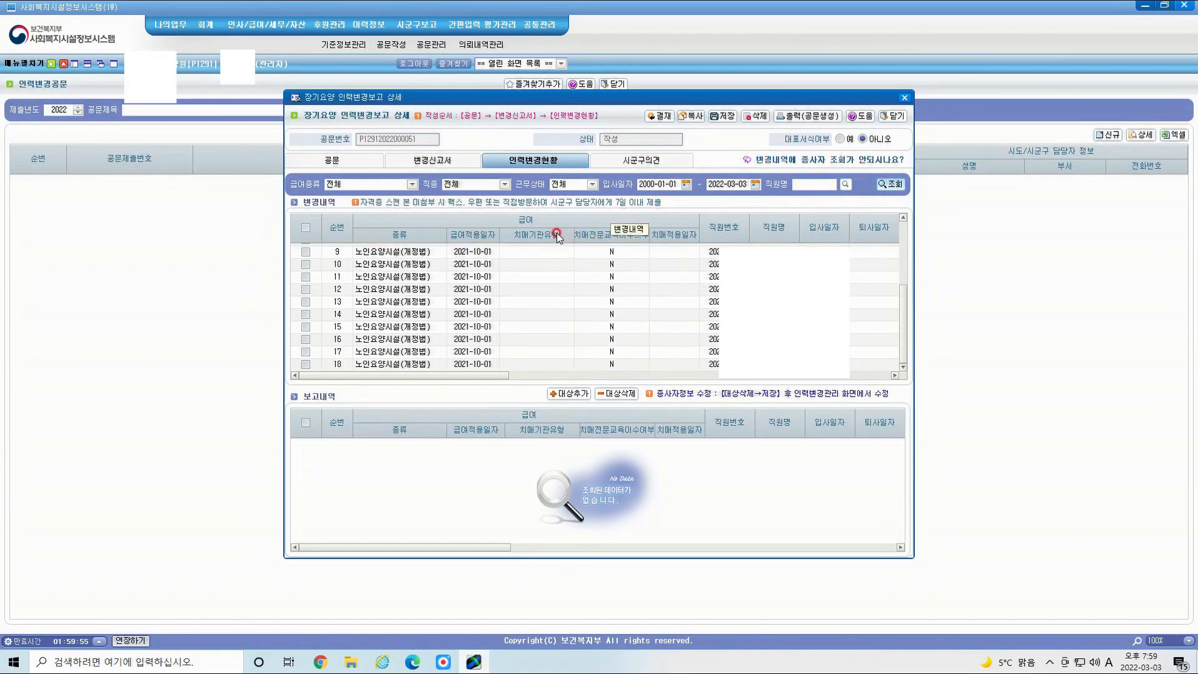
click(305, 363)
click(584, 394)
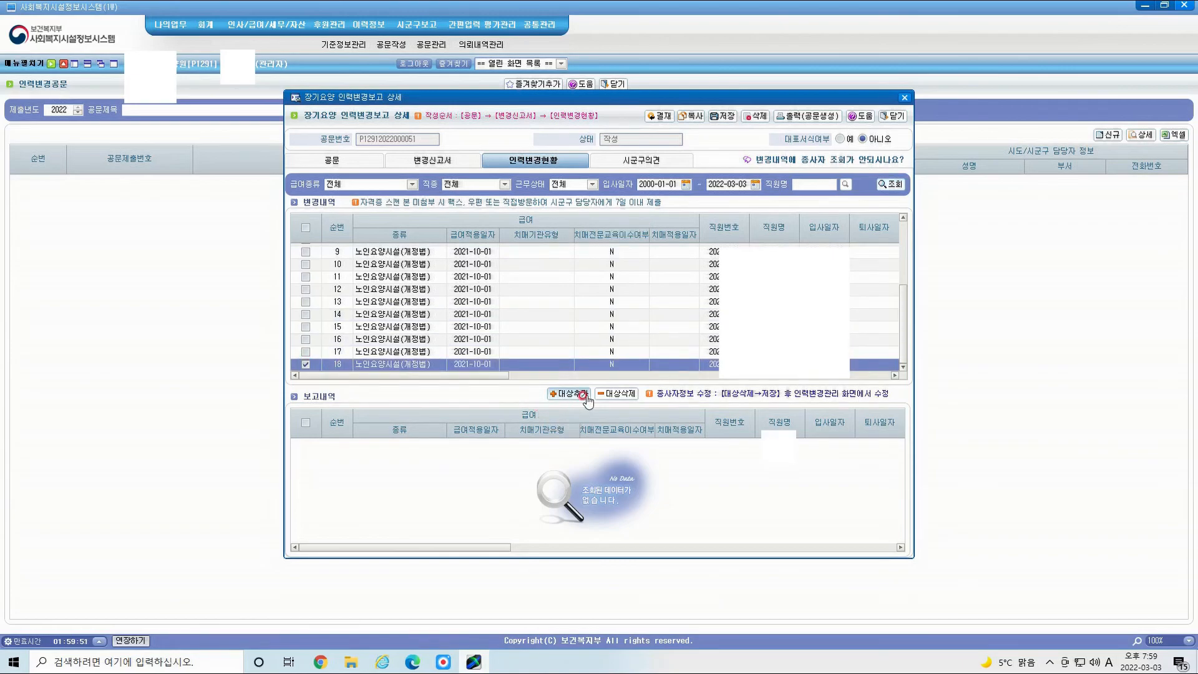
Step: Save the report with the employee hired 2022-03-01 and bring up the 출력(공문생성) options
click(419, 449)
click(307, 444)
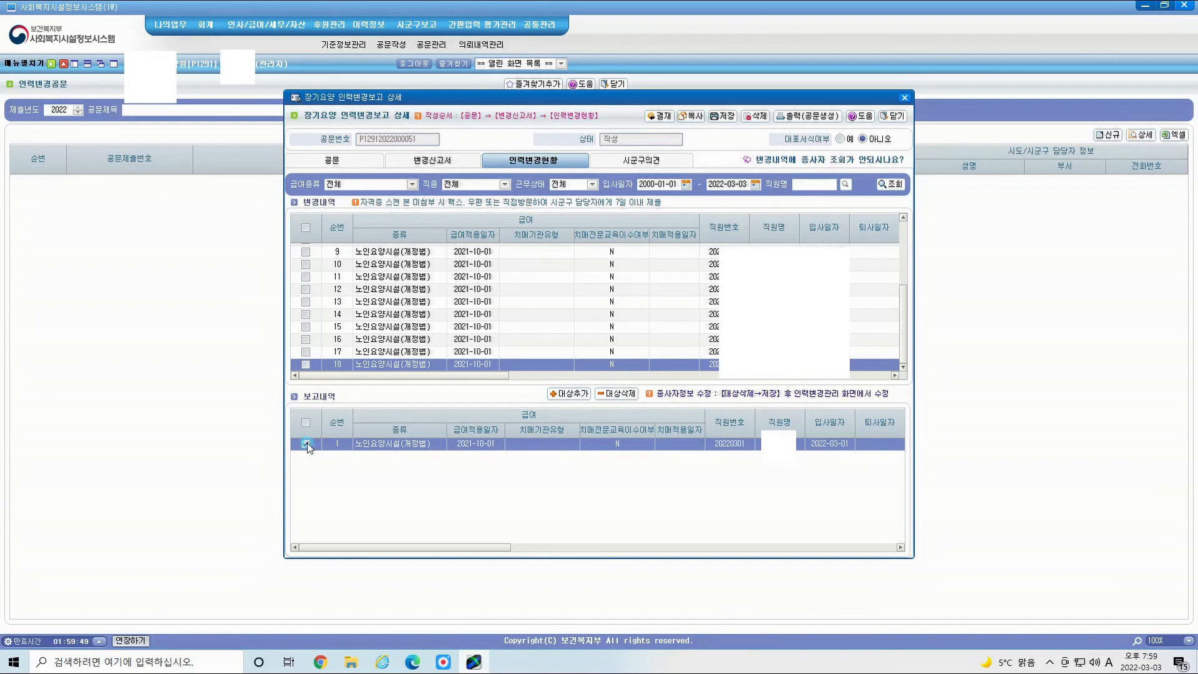
click(736, 170)
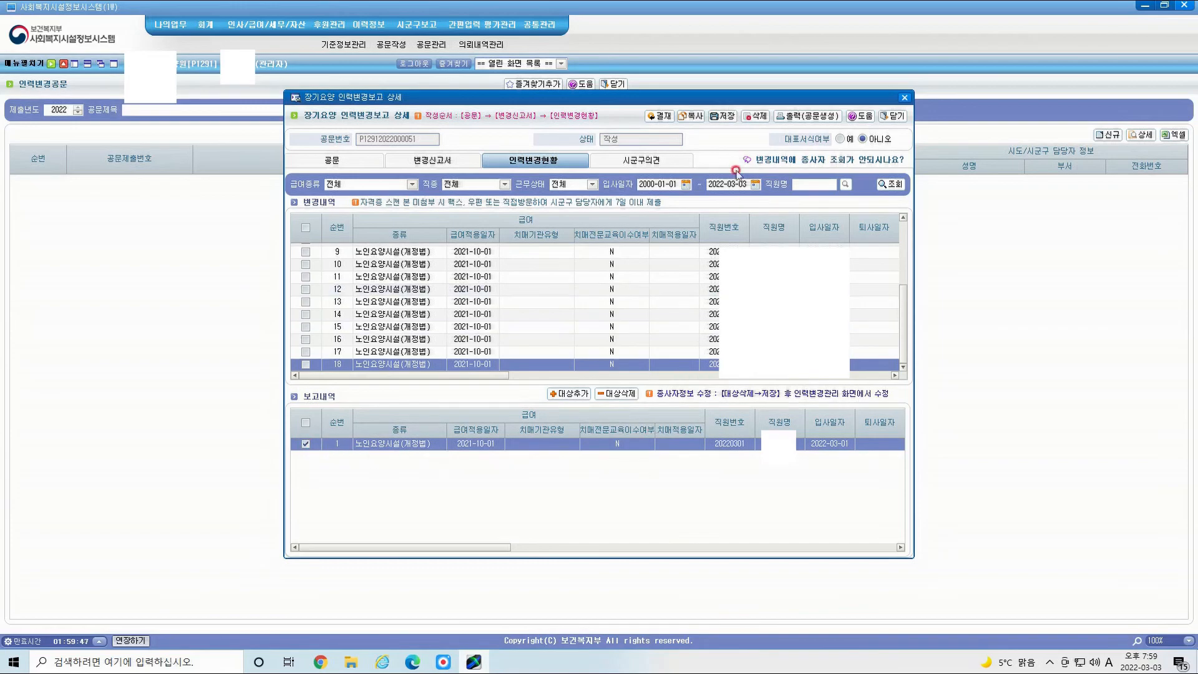
click(728, 118)
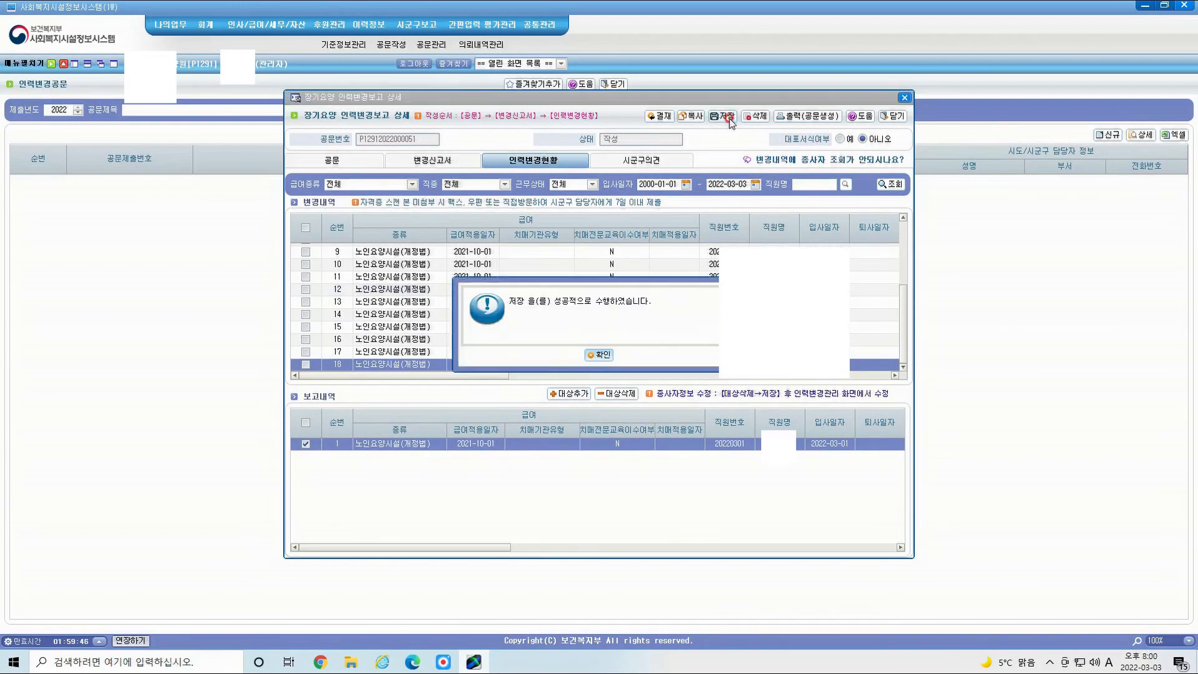
click(602, 358)
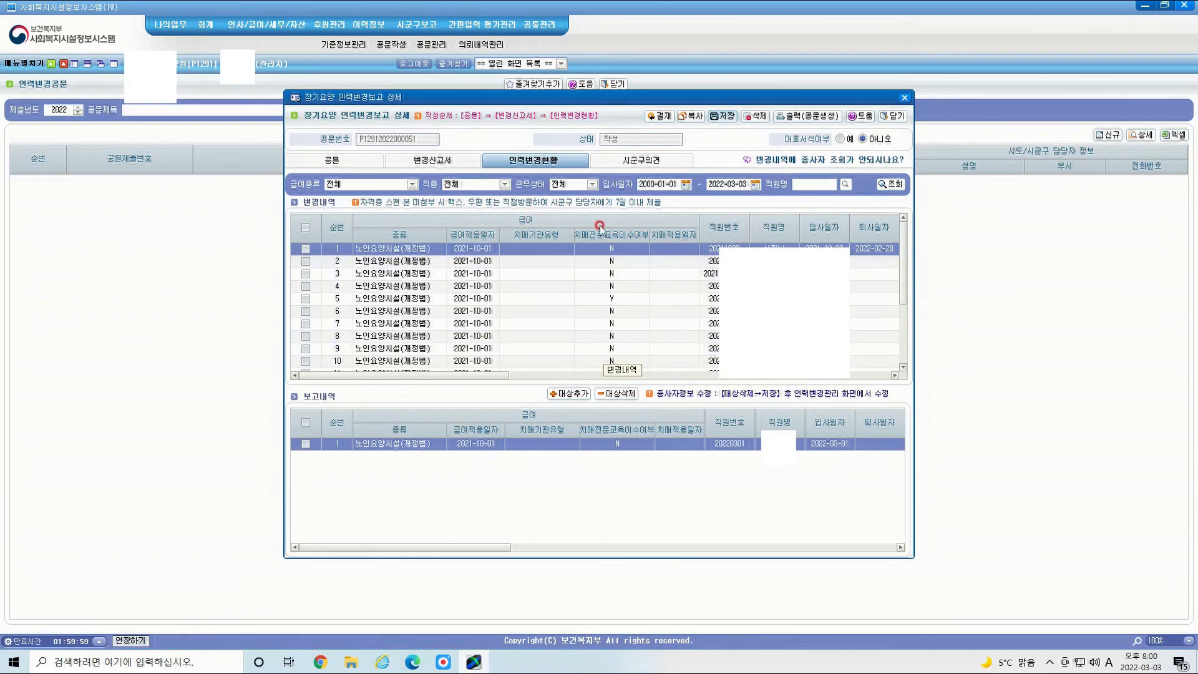
click(807, 120)
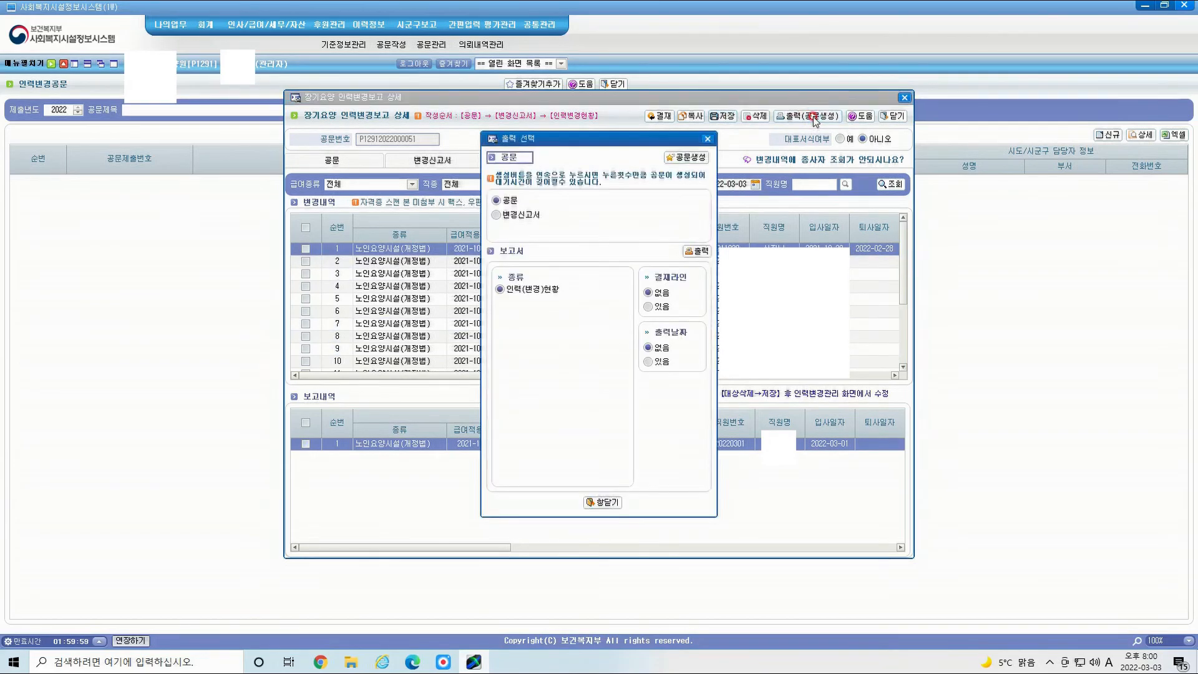
Step: Generate the 공문 official letter
click(688, 160)
click(597, 356)
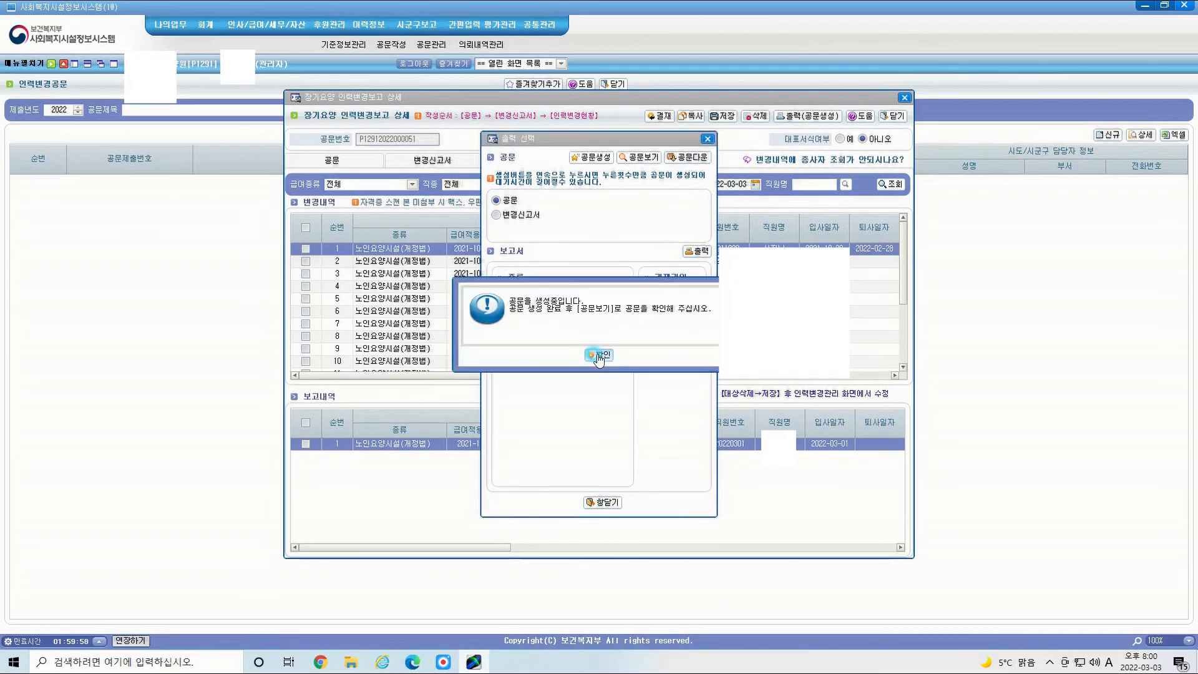
click(597, 356)
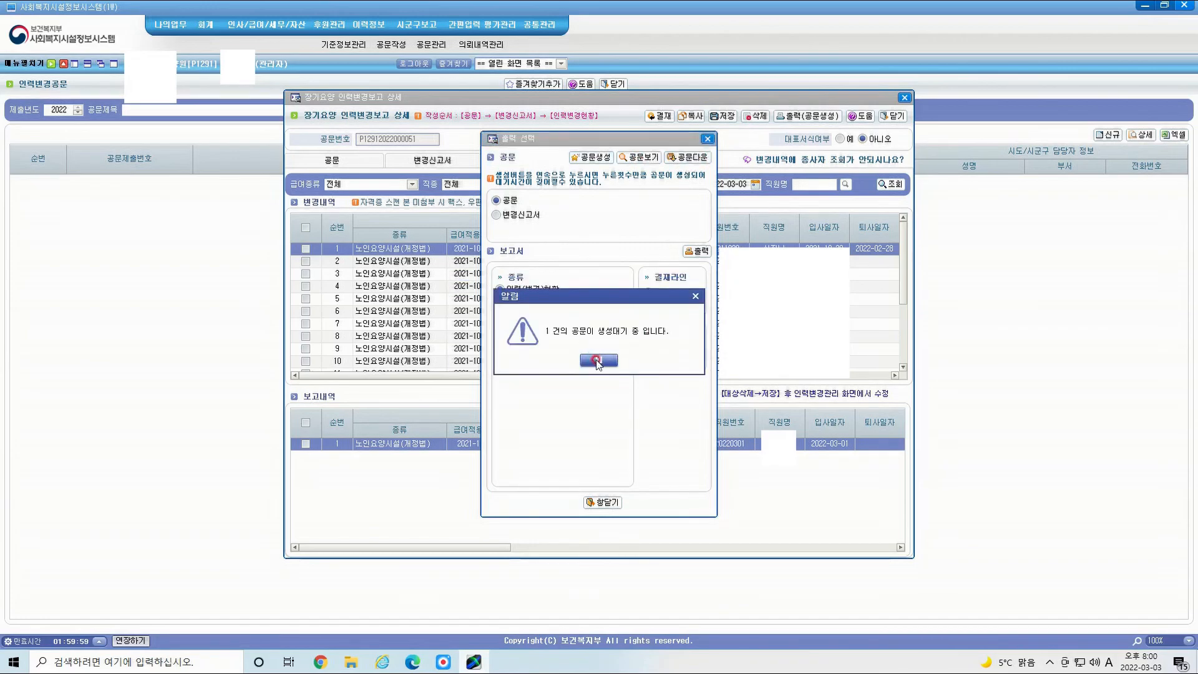
click(597, 361)
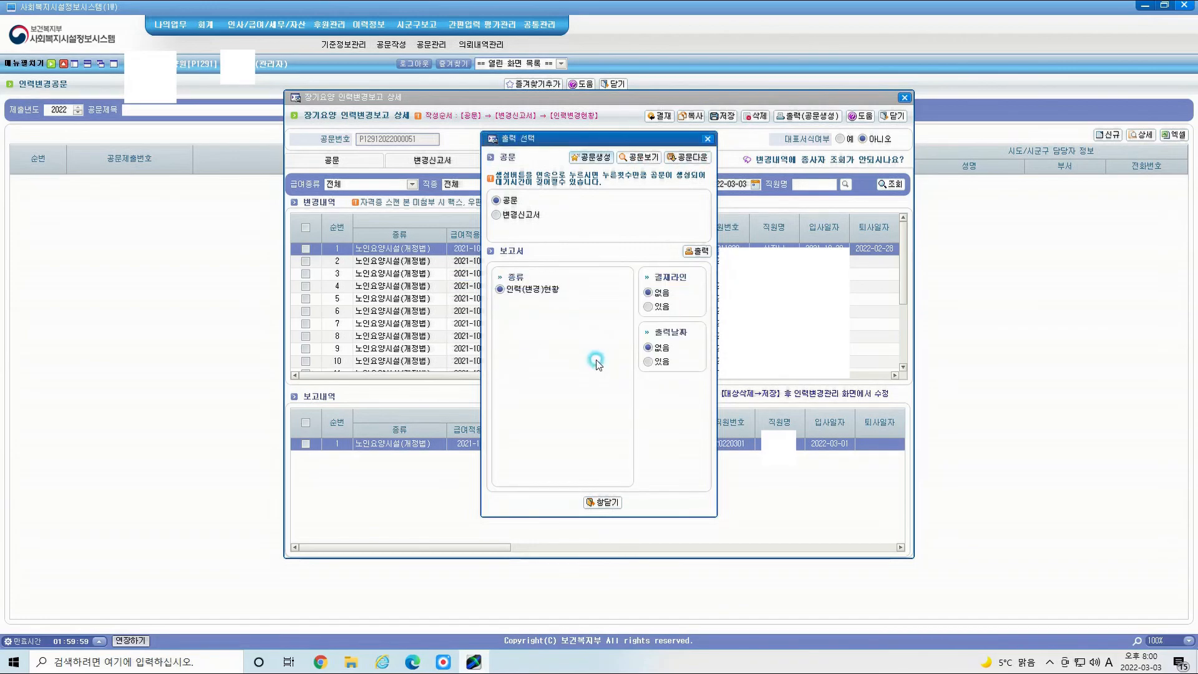
Step: Generate the 변경신고서 document as well
click(520, 214)
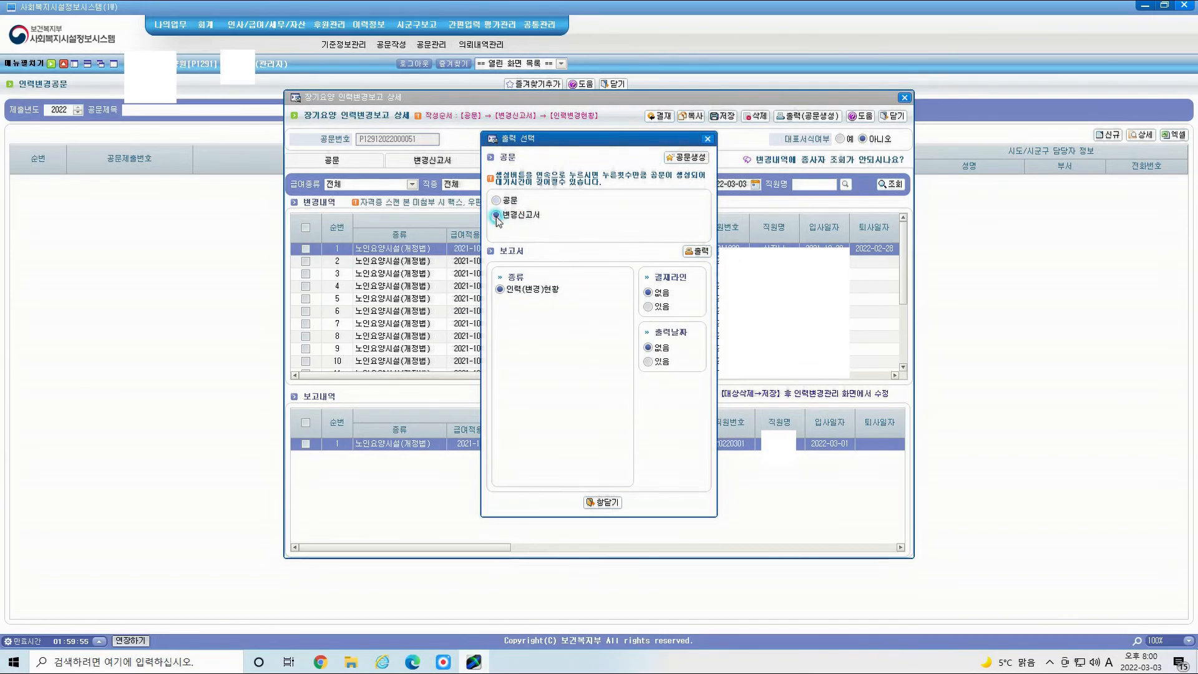
click(690, 161)
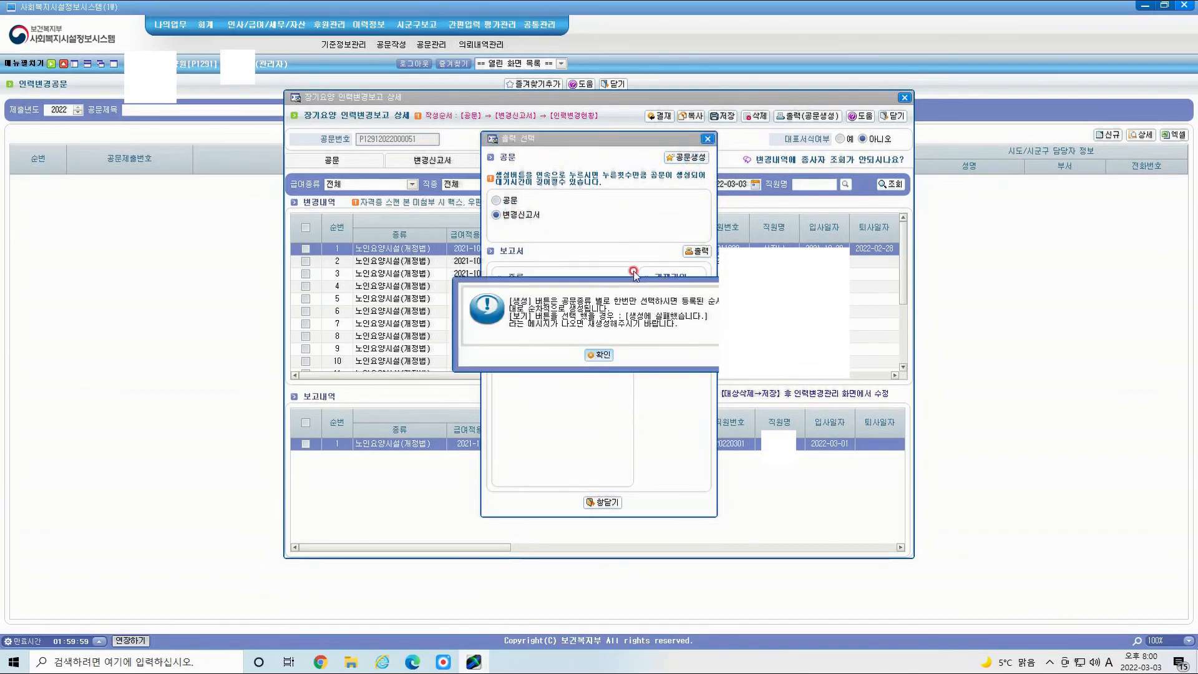
click(606, 355)
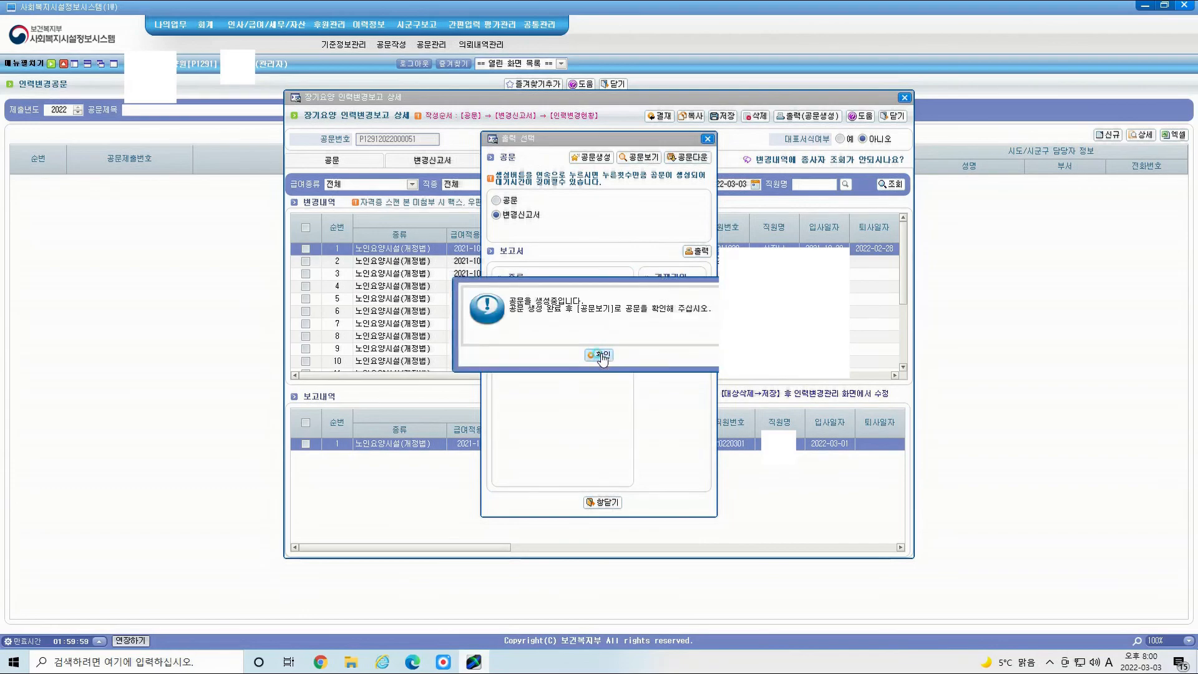
click(600, 359)
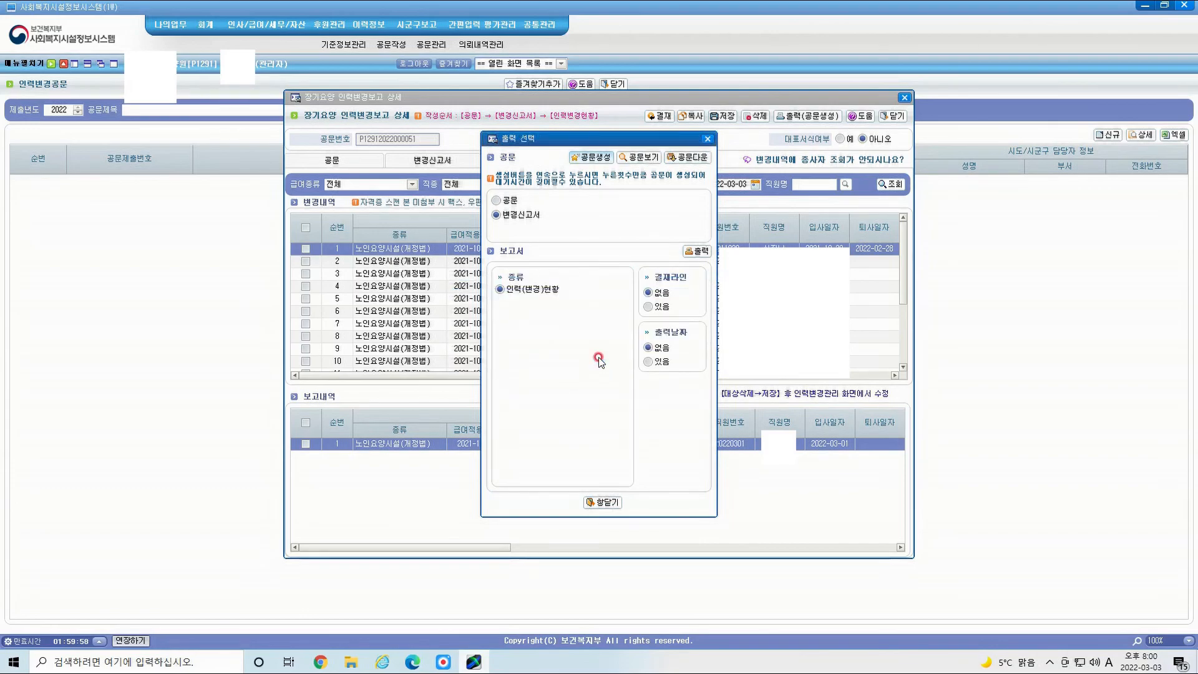
Step: View the generated documents with 공문보기, then close the output window
click(643, 160)
click(597, 358)
click(640, 161)
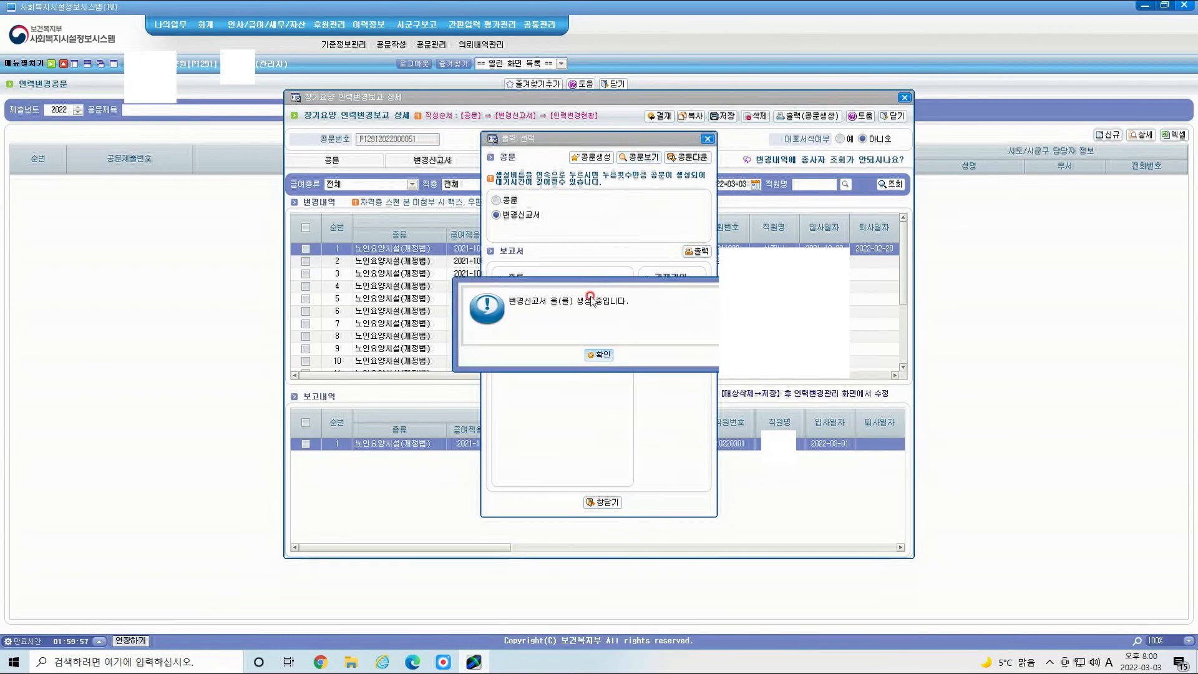
click(598, 358)
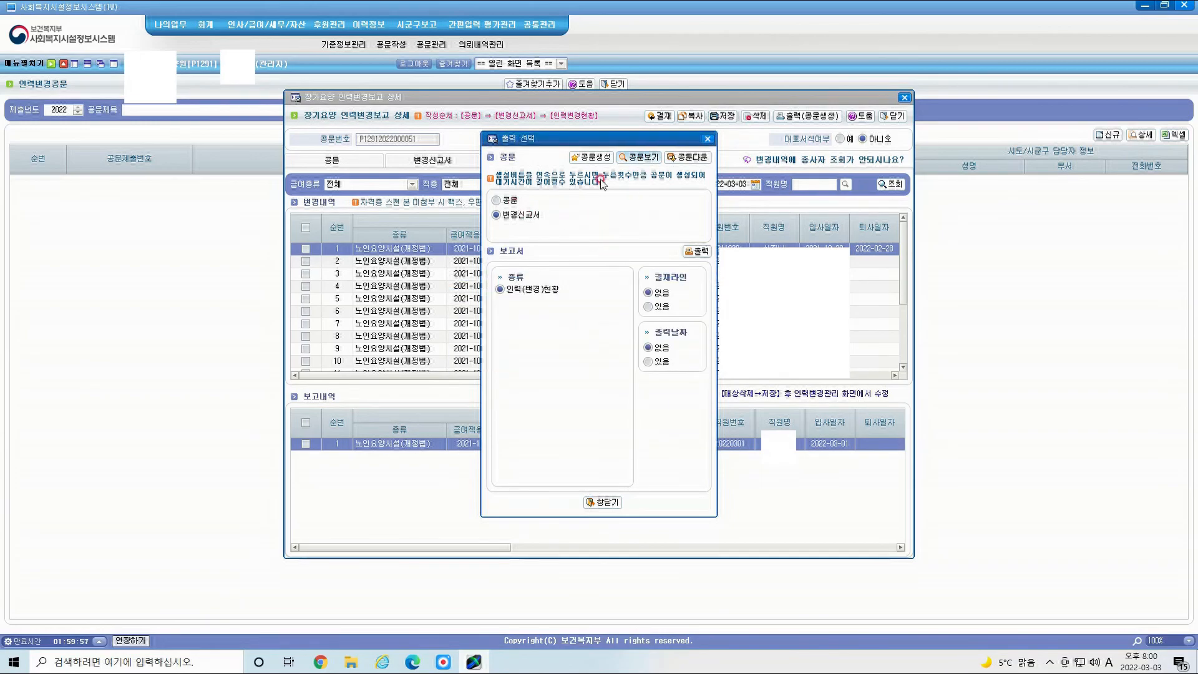
click(648, 159)
click(582, 353)
click(637, 160)
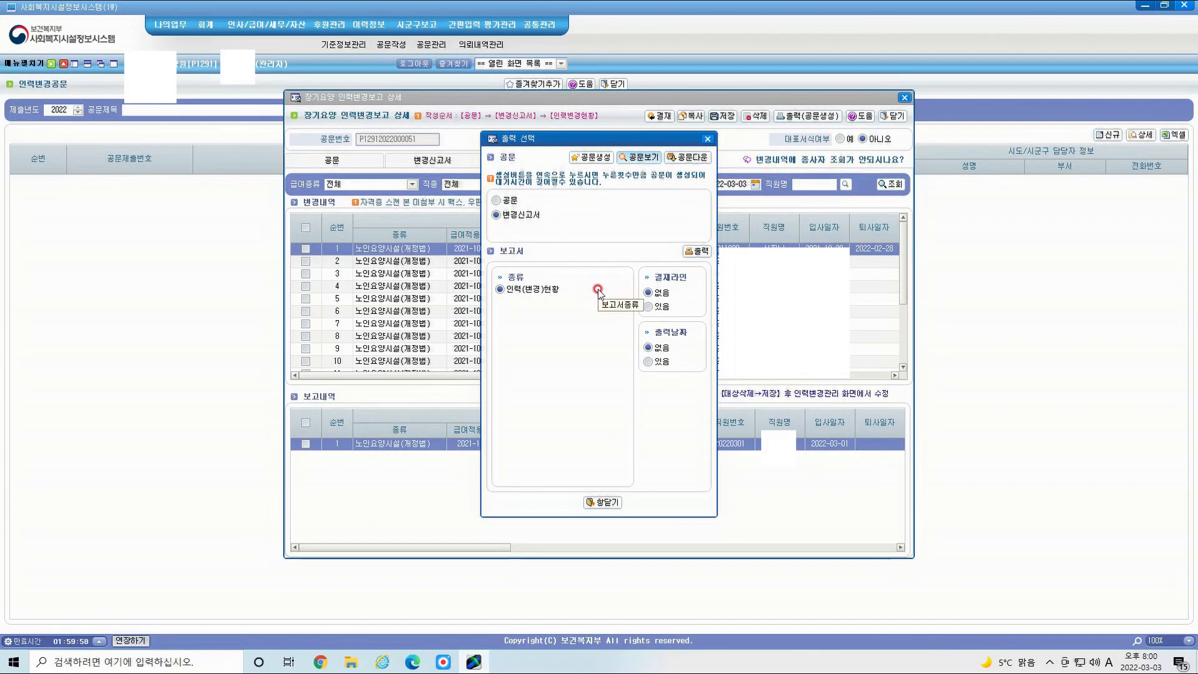
key(Escape)
click(708, 138)
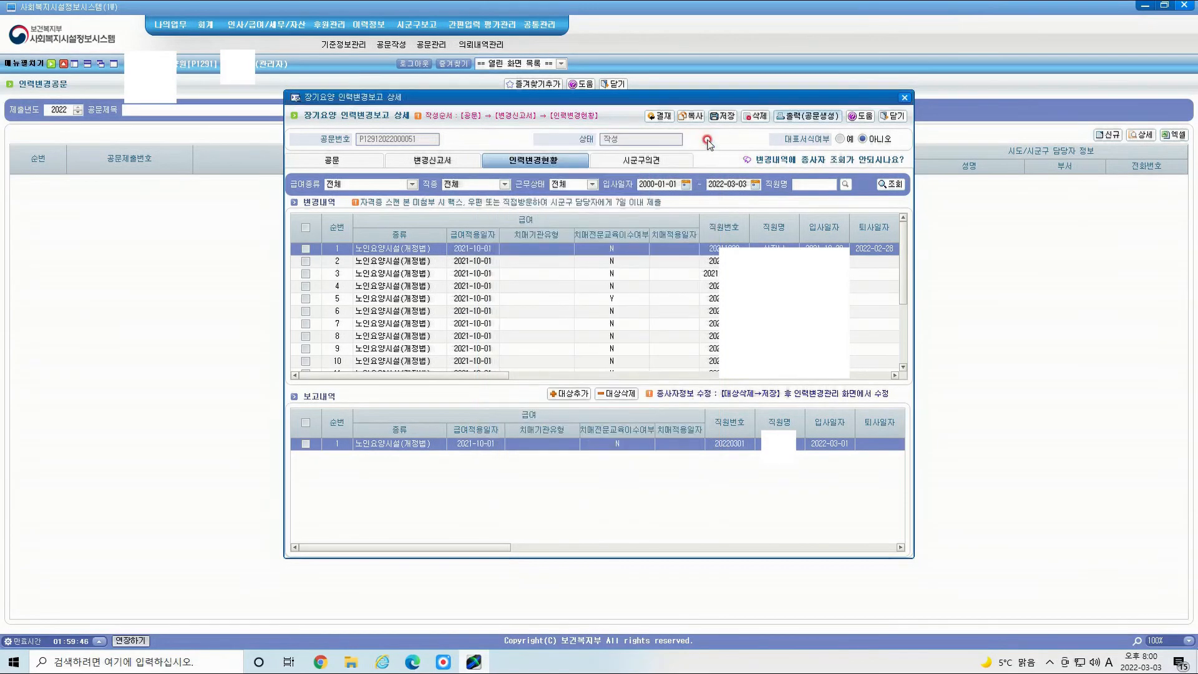
Step: Approve the workforce change report with 결재 as the facility
click(660, 116)
click(565, 357)
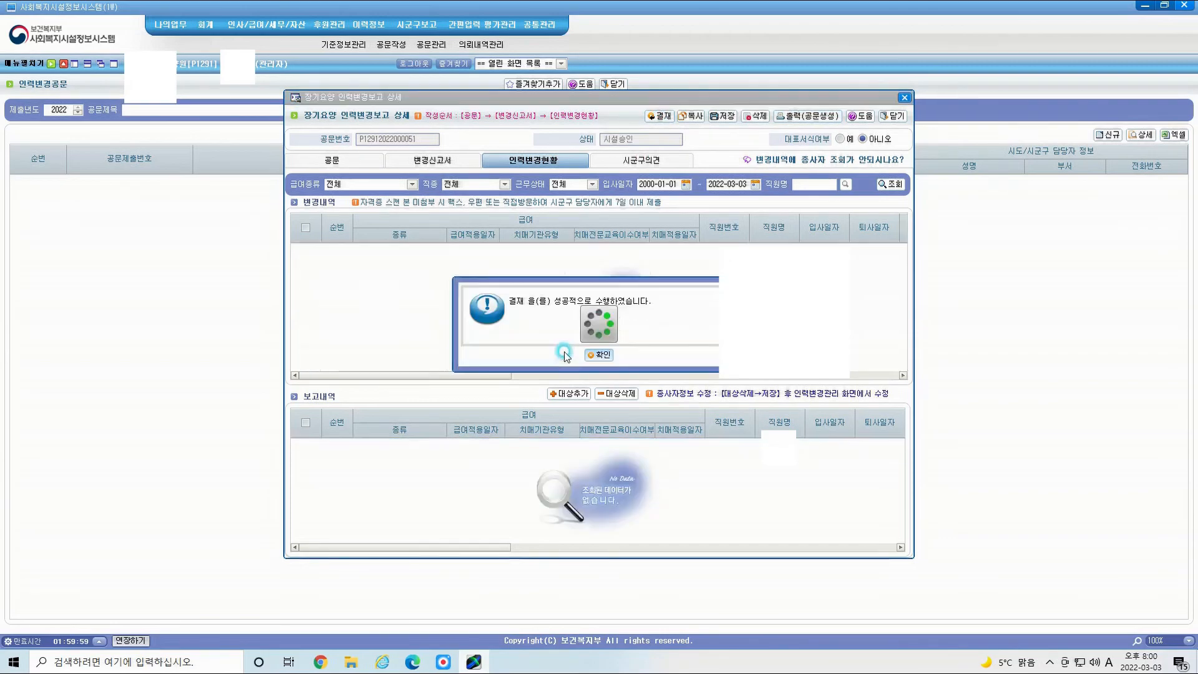
click(599, 356)
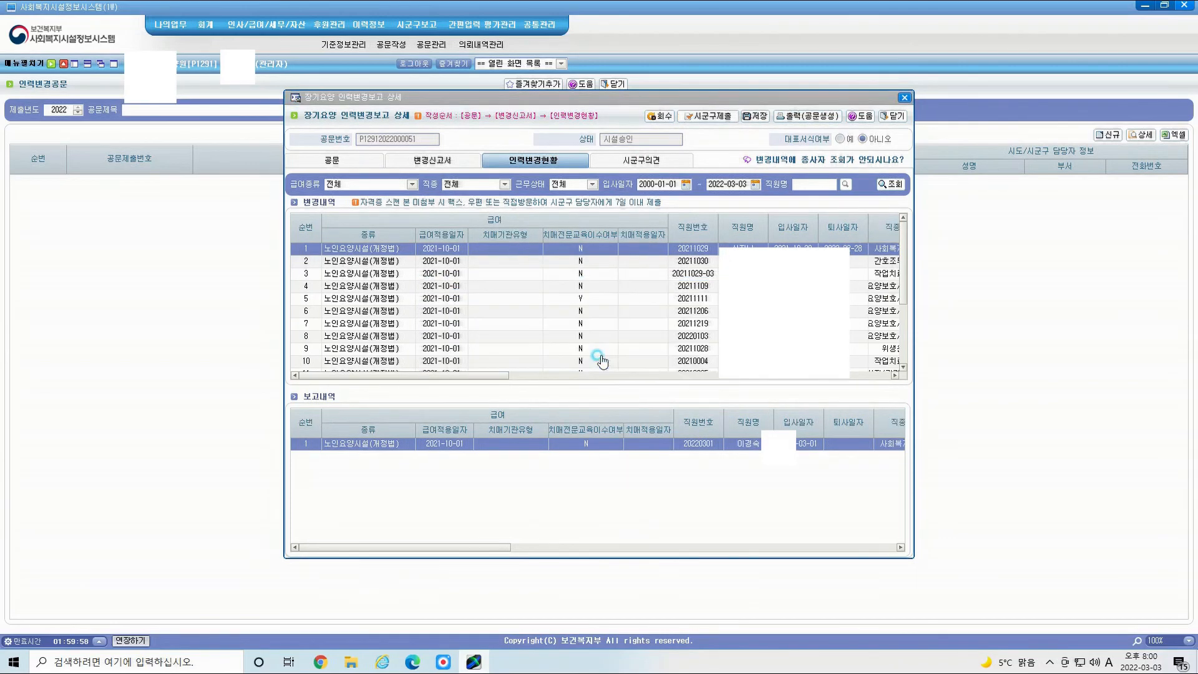
Step: Submit the report to the district with 시군구제출 and close the detail window
click(715, 121)
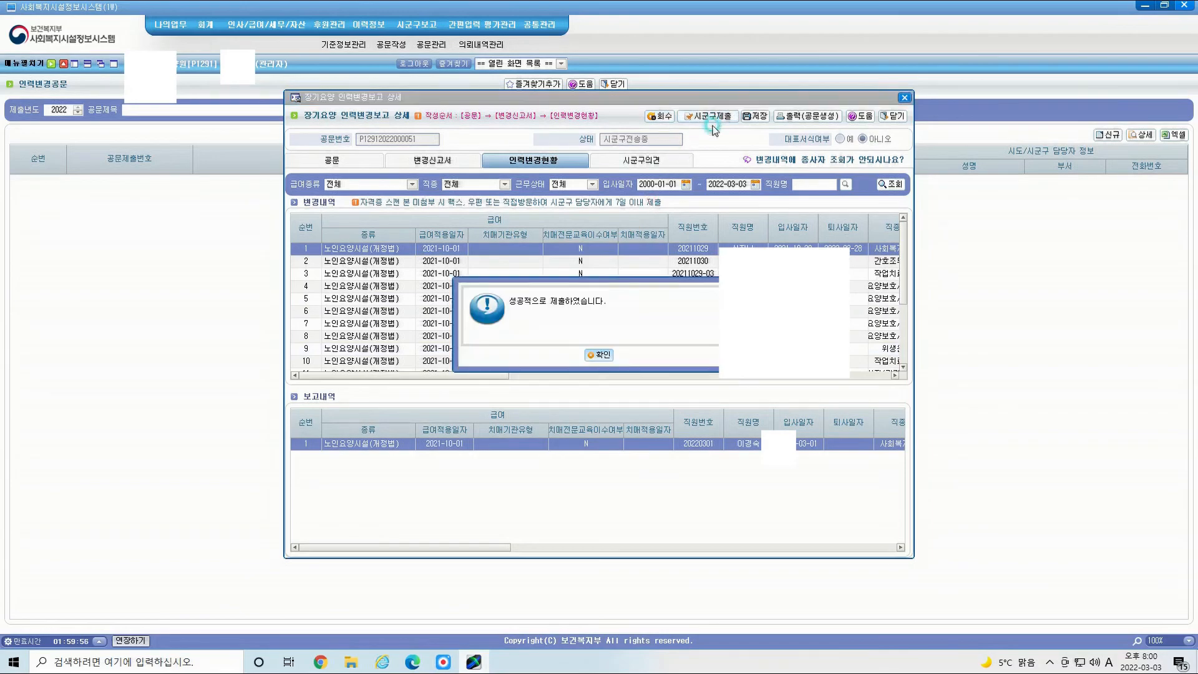
click(596, 358)
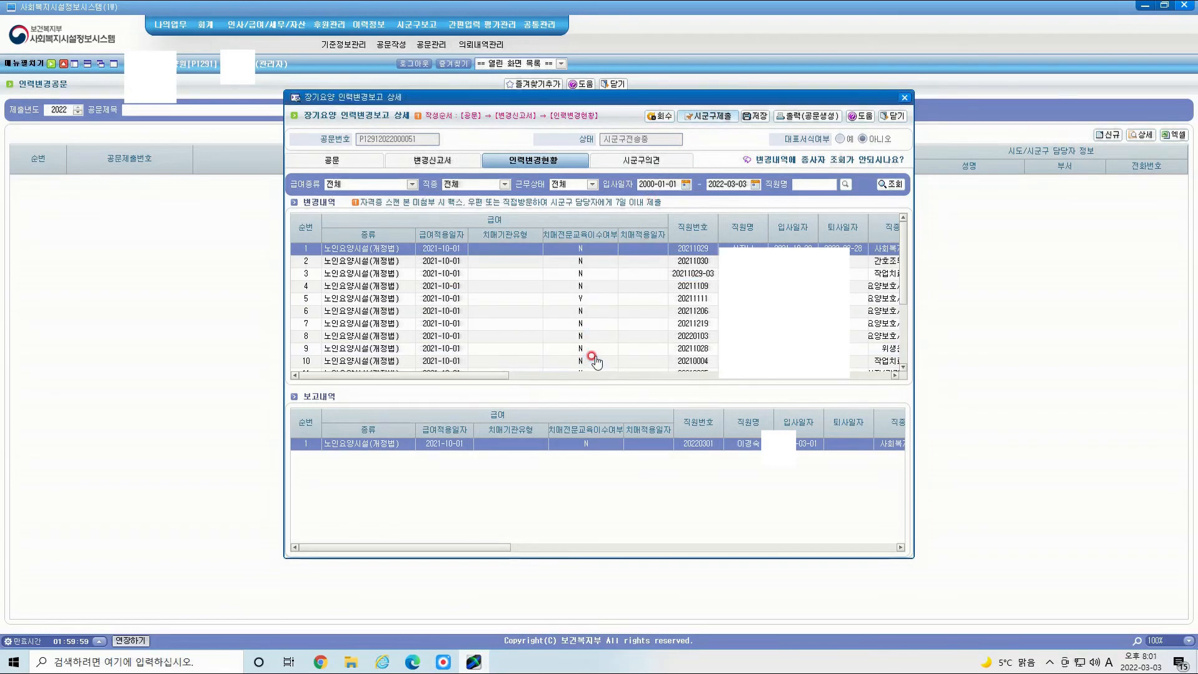
click(883, 119)
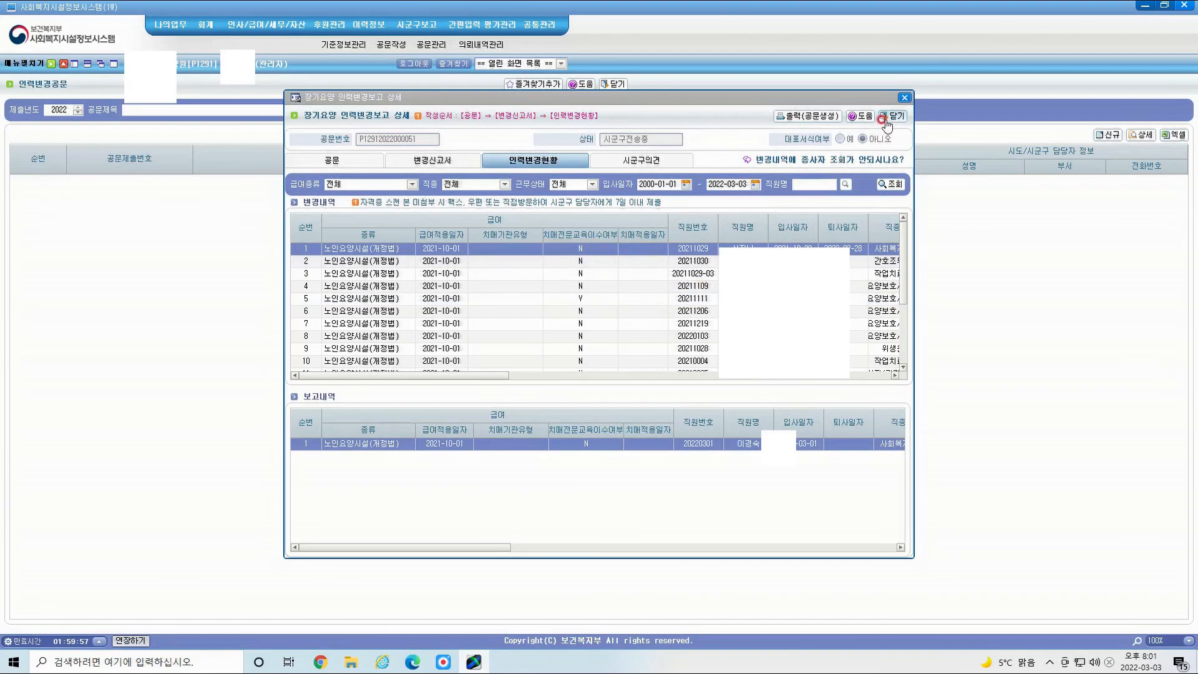